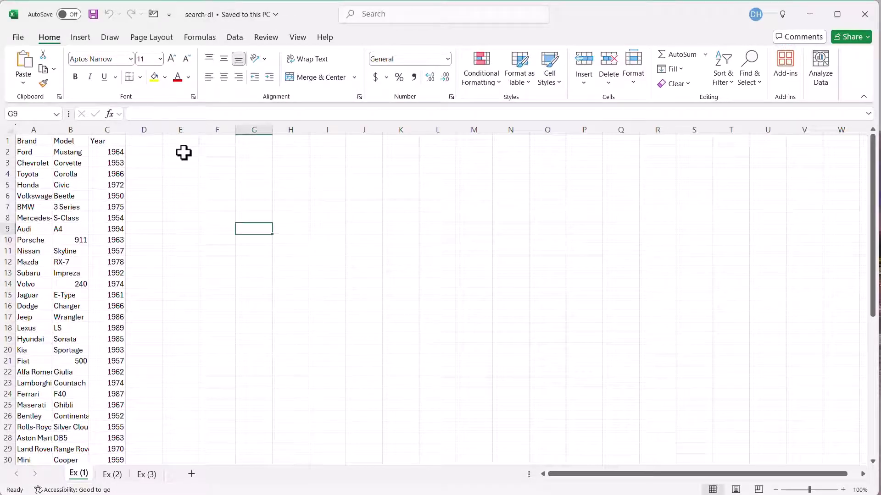
Add the heading 'Brand Dropdown' in E1 and widen column E to fit it
click(184, 153)
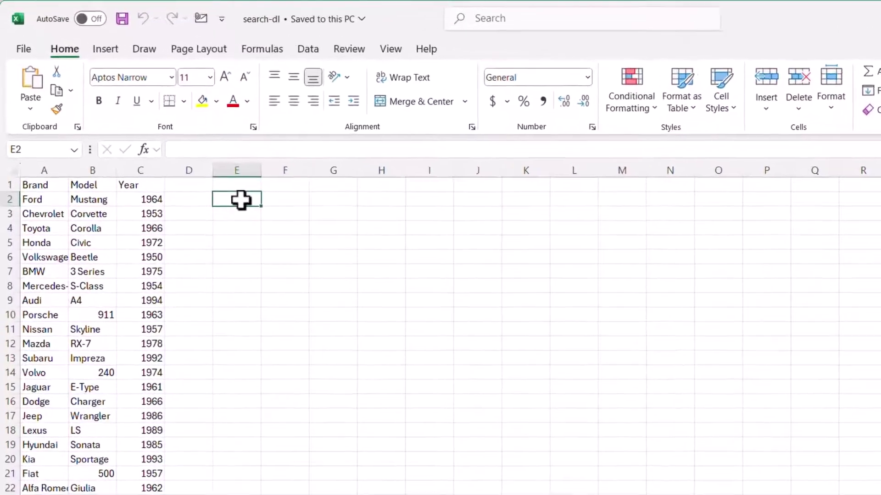
double_click(239, 186)
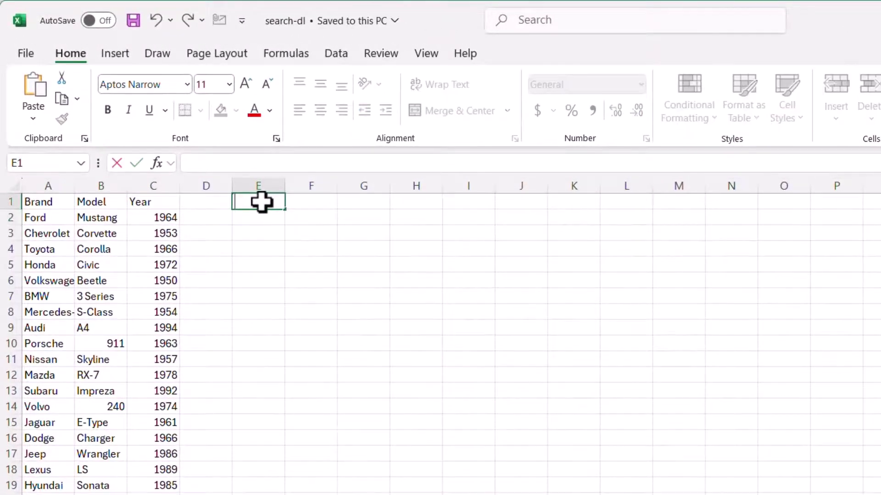
text(Brand drop)
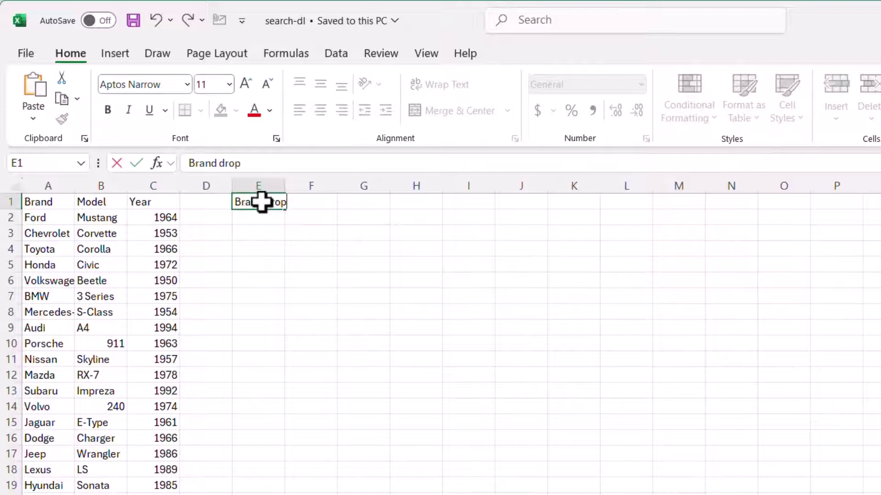
key(BackSpace)
key(BackSpace)
text(down)
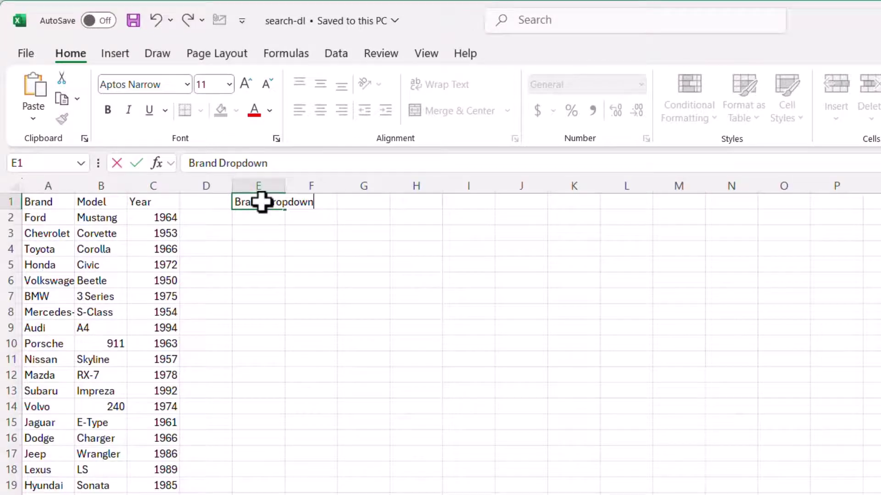
key(Return)
drag(283, 186, 334, 186)
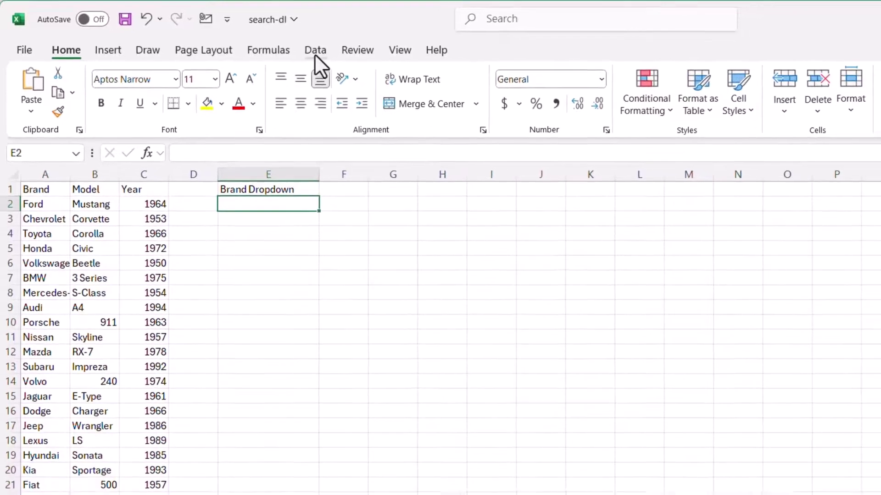
Give E2 list data validation with the source range A2:A51
click(315, 55)
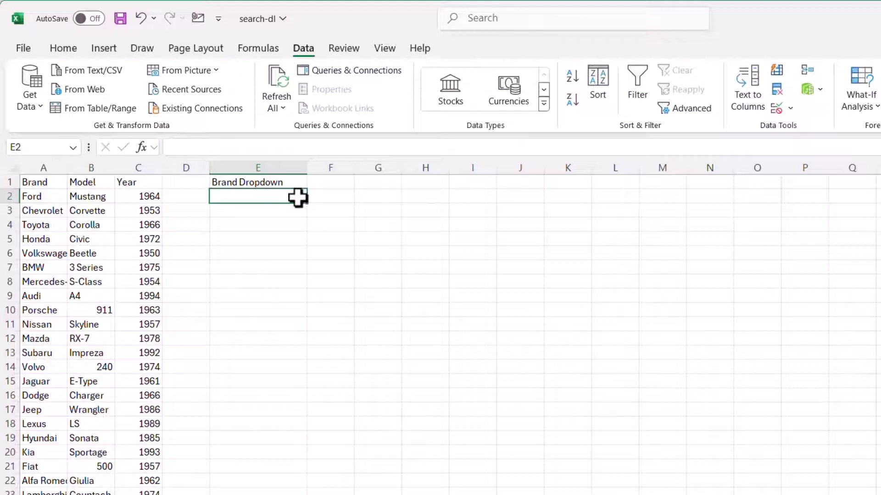
key(alt+d)
key(l)
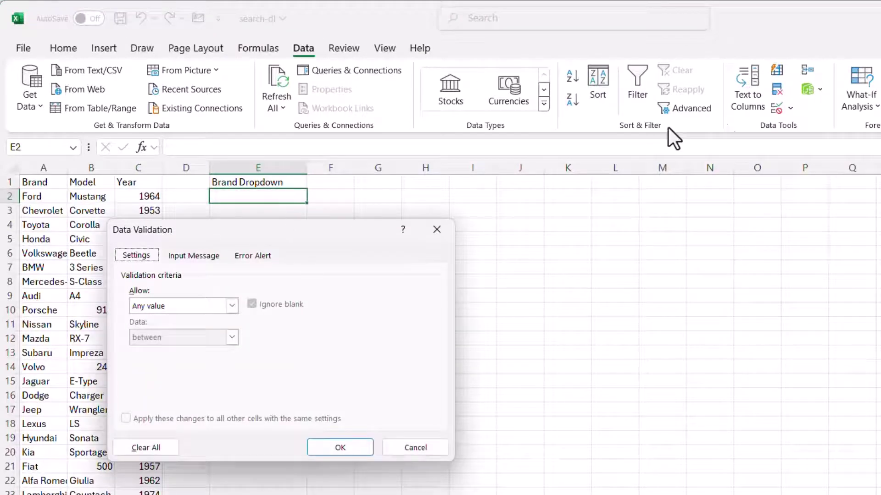
click(415, 447)
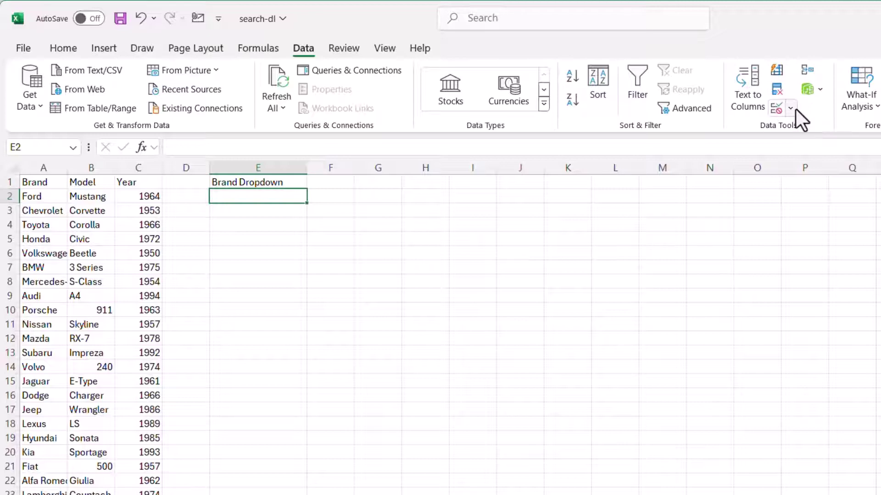
click(790, 109)
click(818, 128)
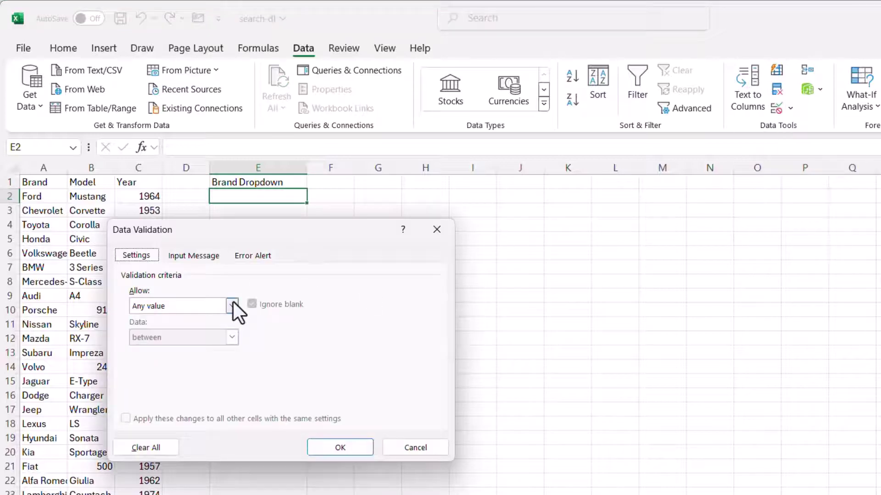
click(232, 305)
click(189, 349)
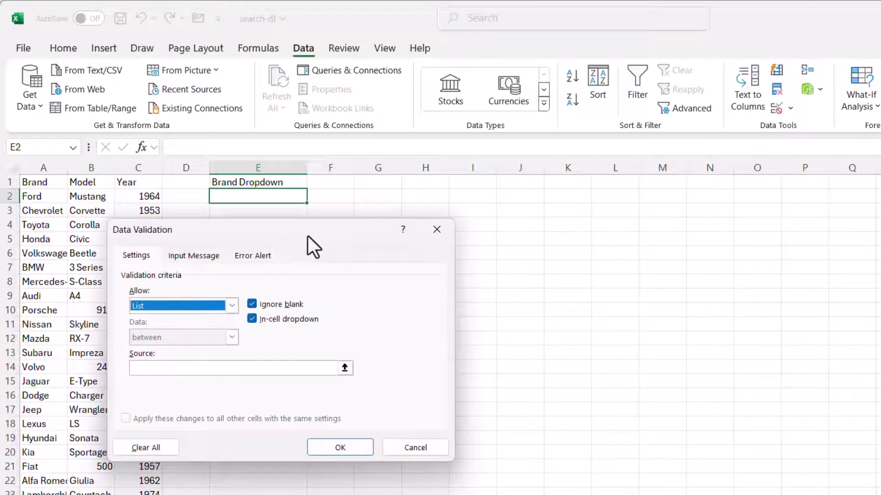
click(305, 379)
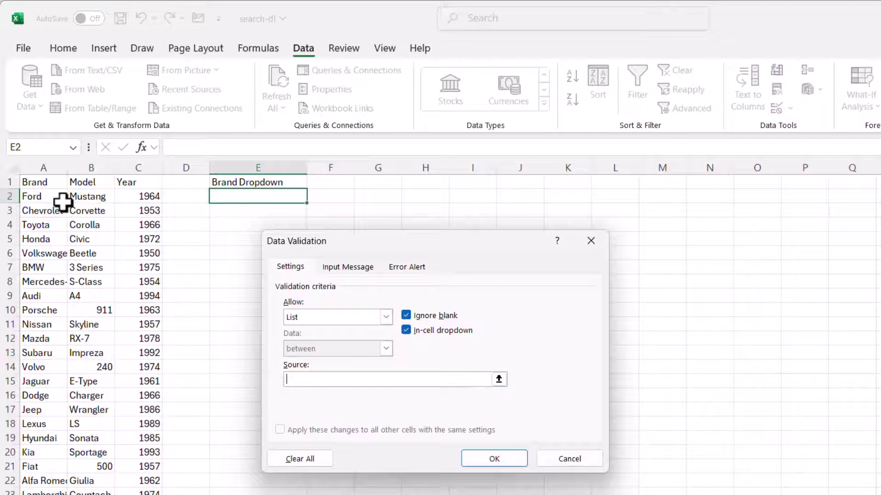
click(50, 198)
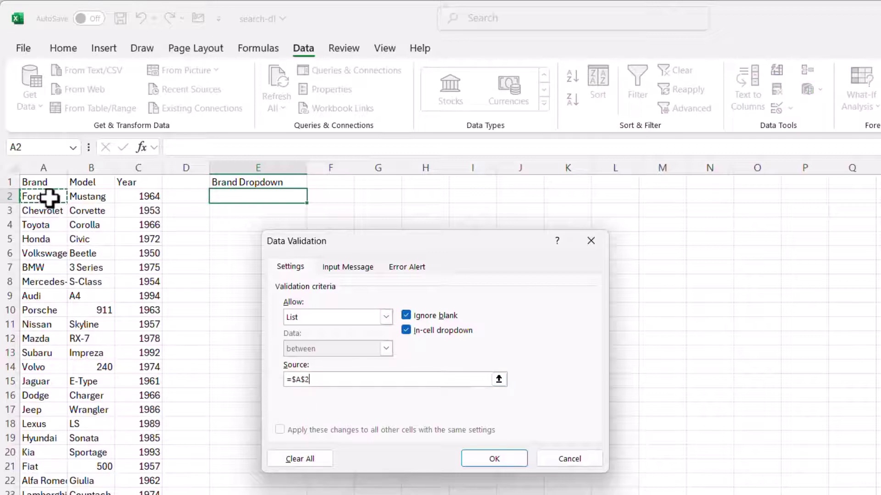
key(ctrl+shift+Down)
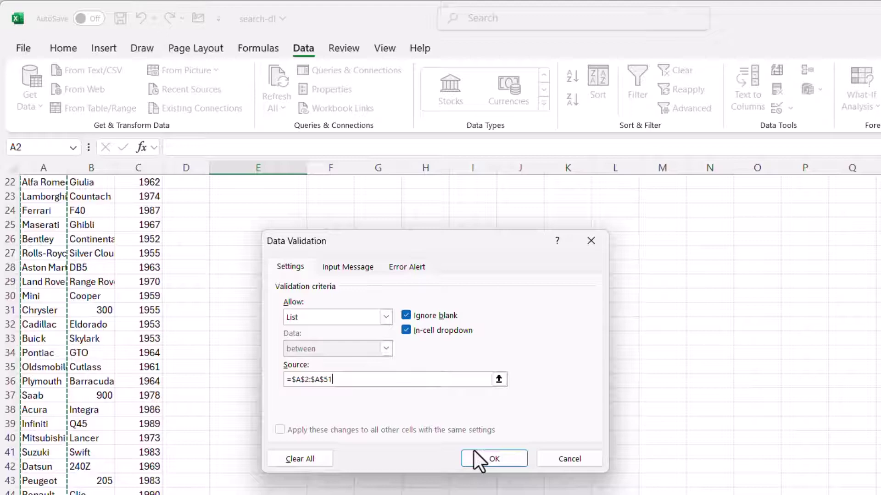
Confirm the list validation and test E2's dropdown by picking Maserati, then clearing it
click(487, 458)
scroll(310, 345, up, 6)
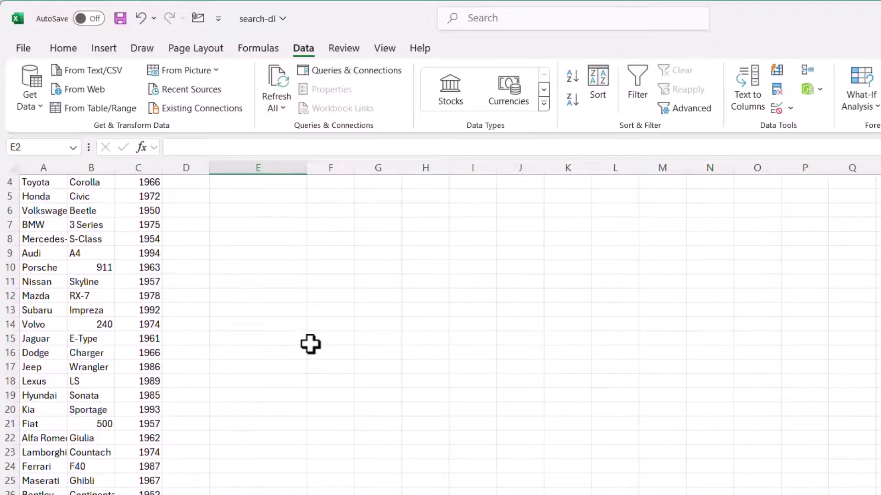
scroll(309, 344, up, 1)
click(312, 195)
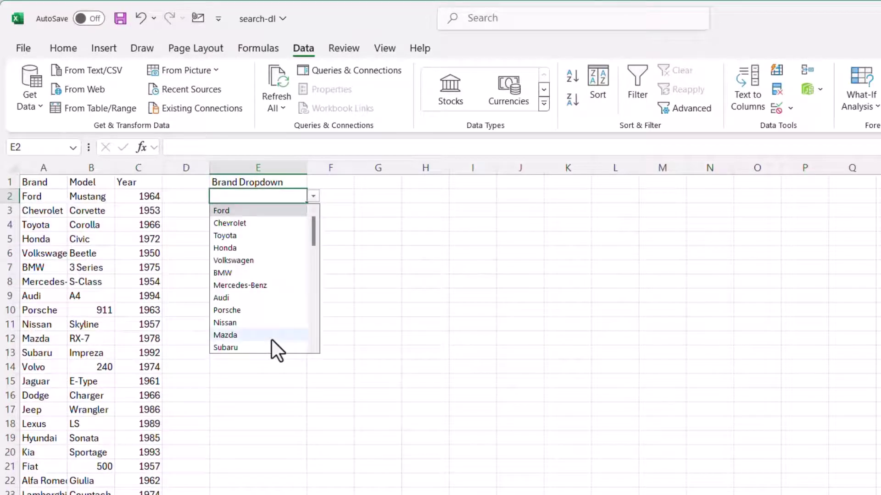
mouse_move(314, 232)
mouse_down()
mouse_move(309, 335)
mouse_move(314, 225)
mouse_up()
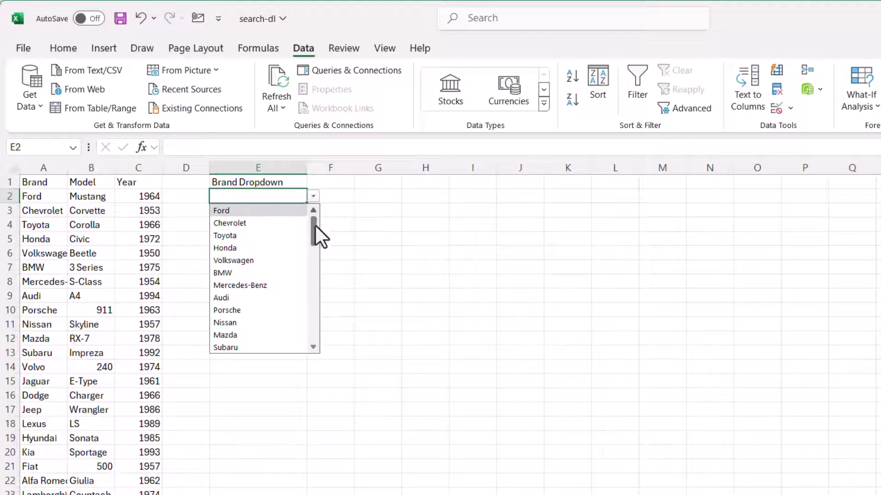
mouse_move(315, 224)
mouse_down()
mouse_move(317, 342)
mouse_move(315, 208)
mouse_up()
click(286, 198)
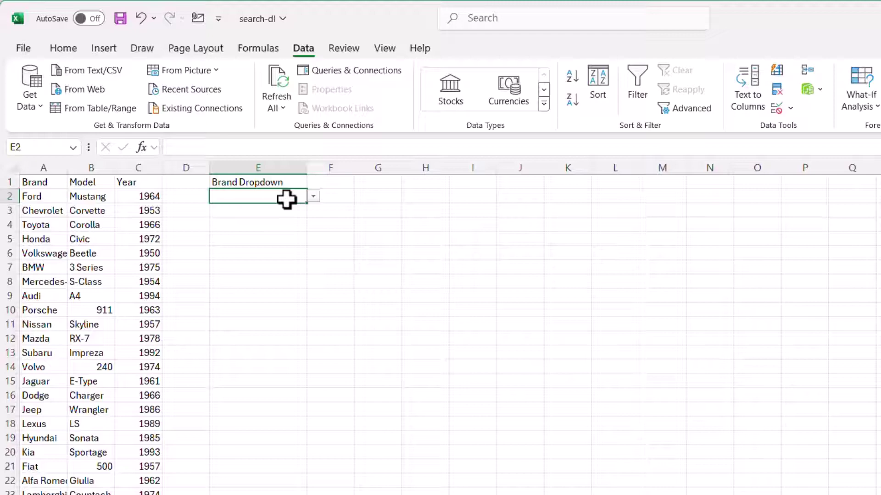
text(m)
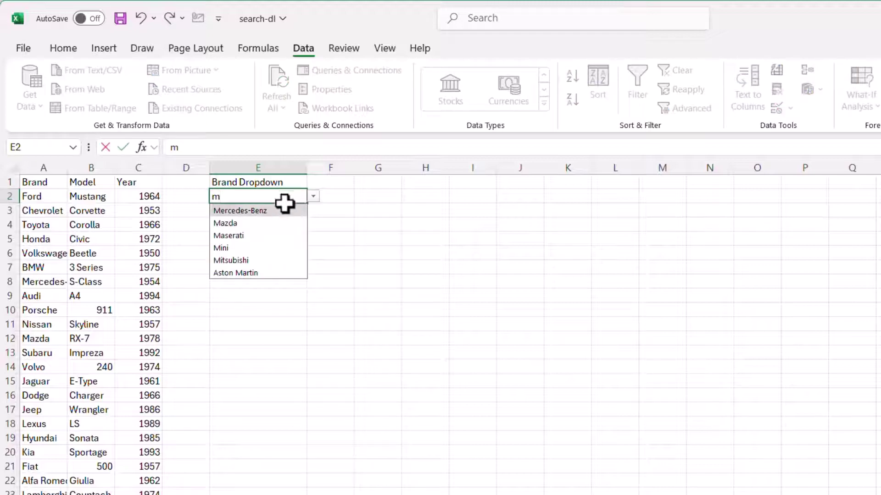
click(266, 234)
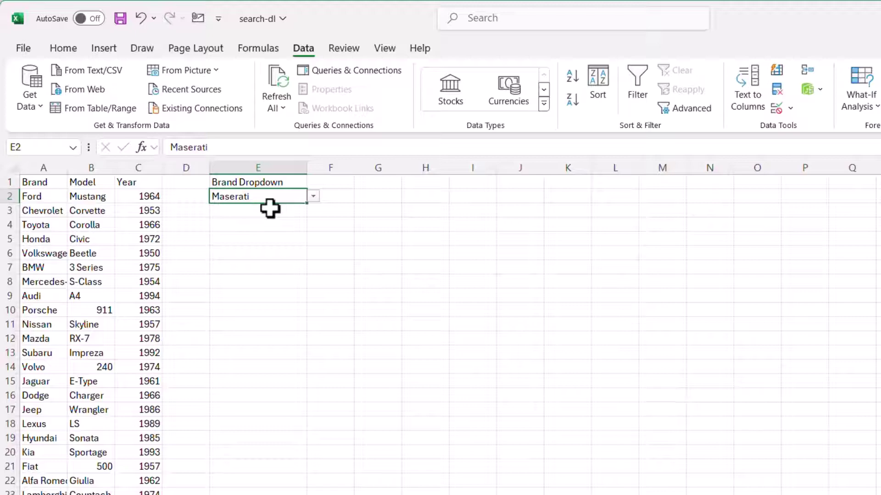
key(BackSpace)
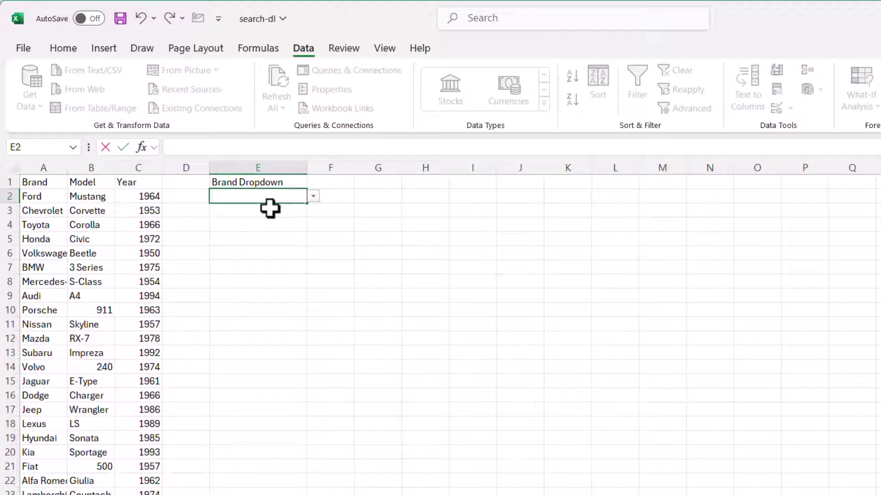
text(f)
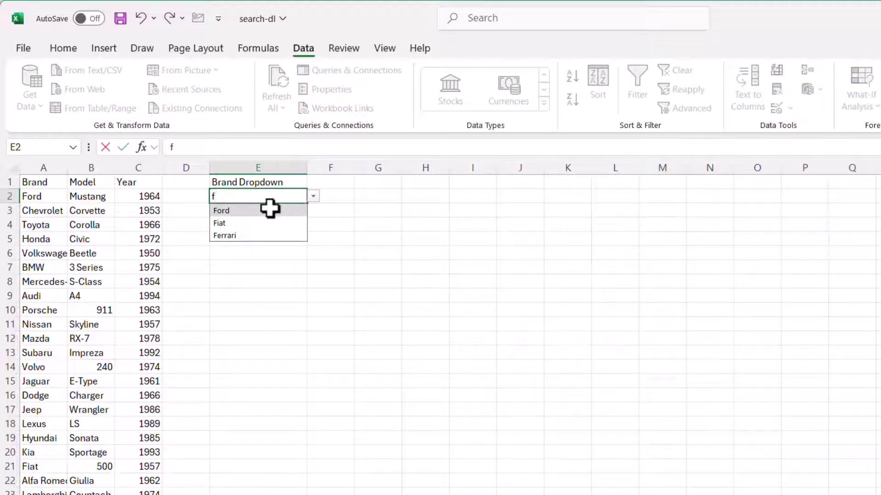
Set E2 to Ford, then select the Kia and Fiat rows A20:B21
click(269, 208)
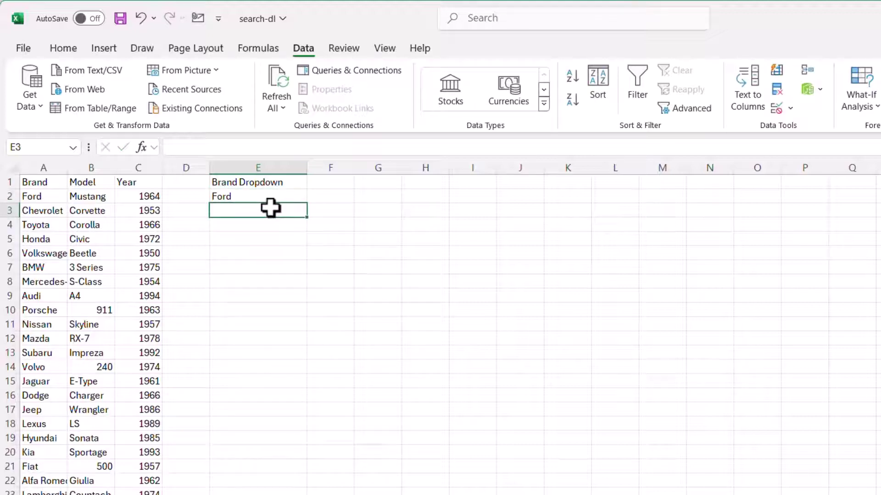
click(291, 199)
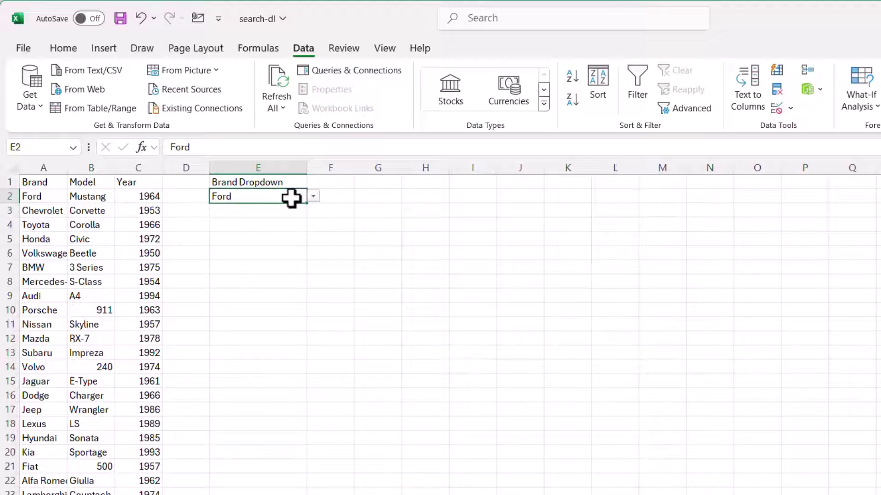
key(BackSpace)
click(296, 196)
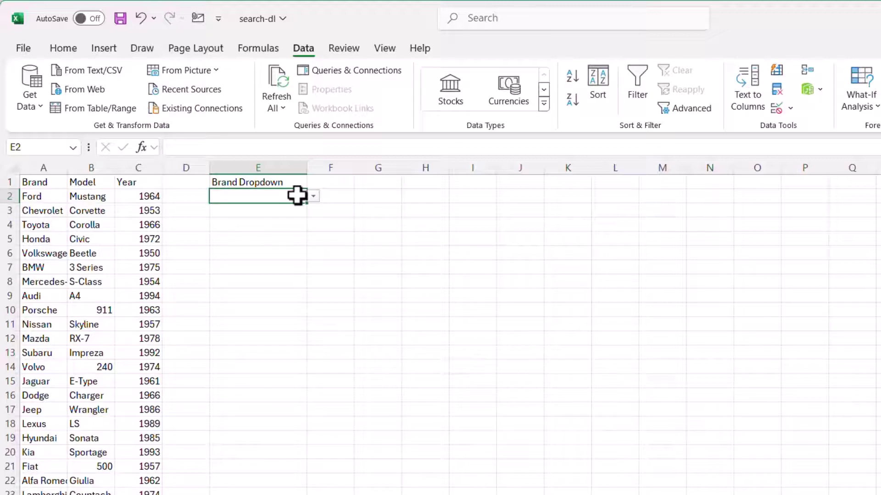
text(ia)
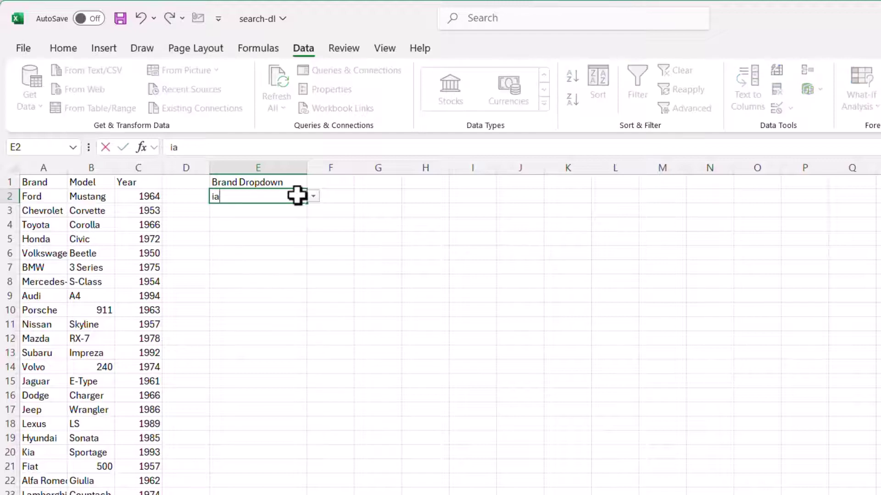
key(BackSpace)
key(BackSpace)
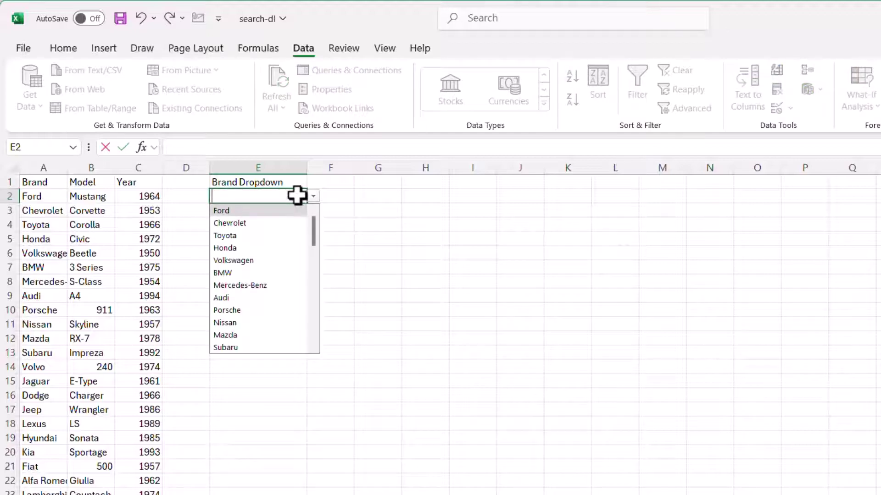
key(Return)
drag(53, 454, 90, 465)
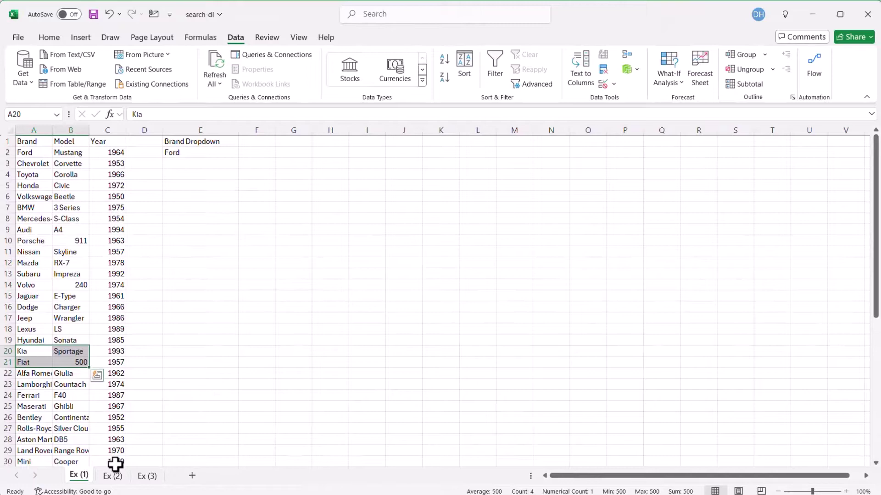
On sheet Ex (2), head column E with 'Helper'
click(114, 476)
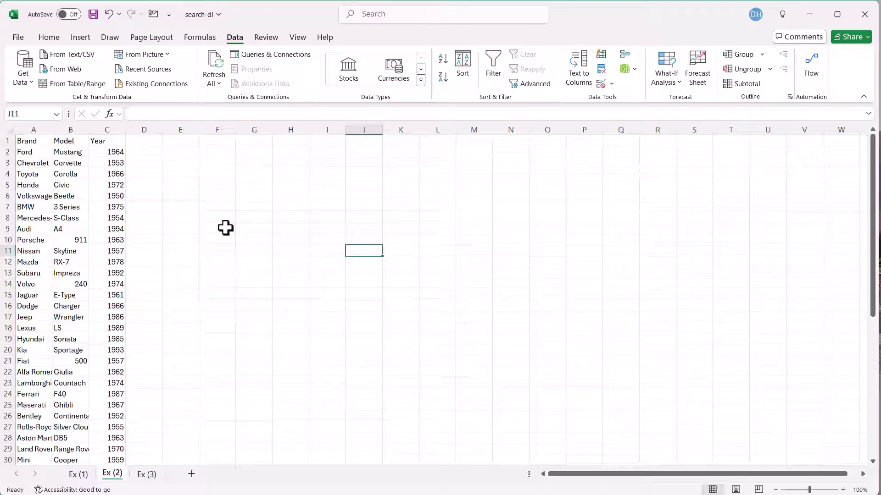
click(175, 142)
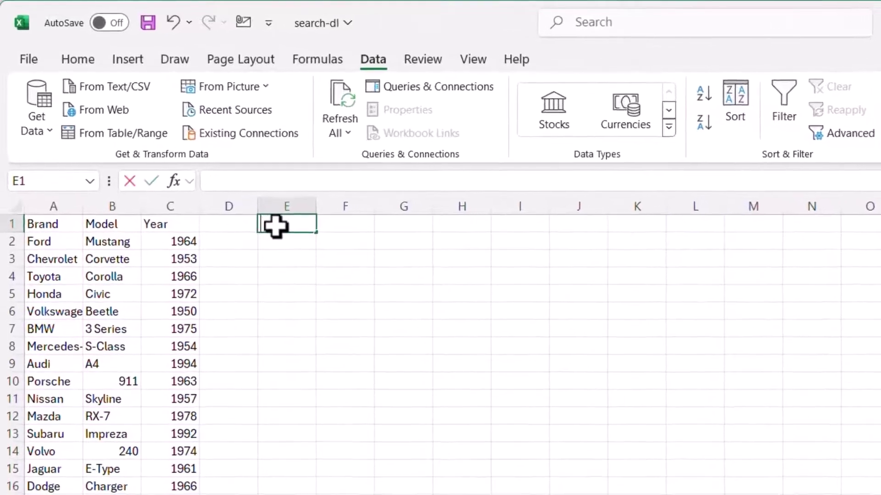
text(Help)
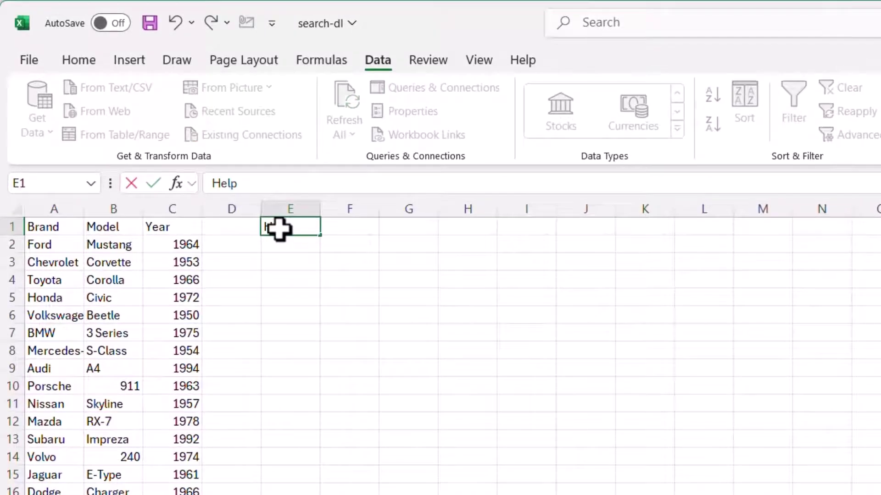
text(er)
key(Return)
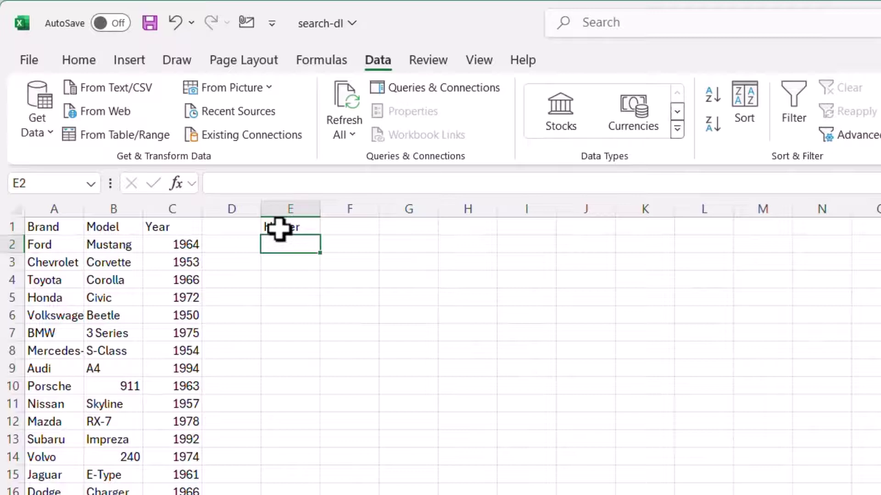
text(=)
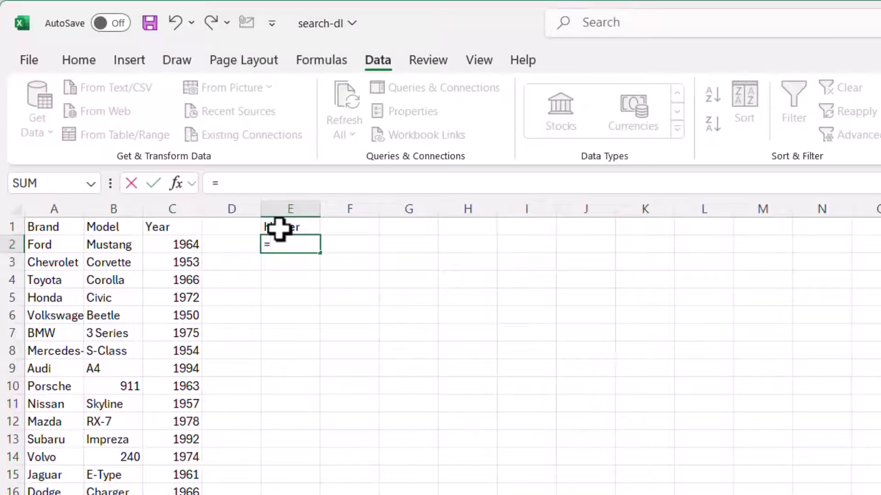
text(filt)
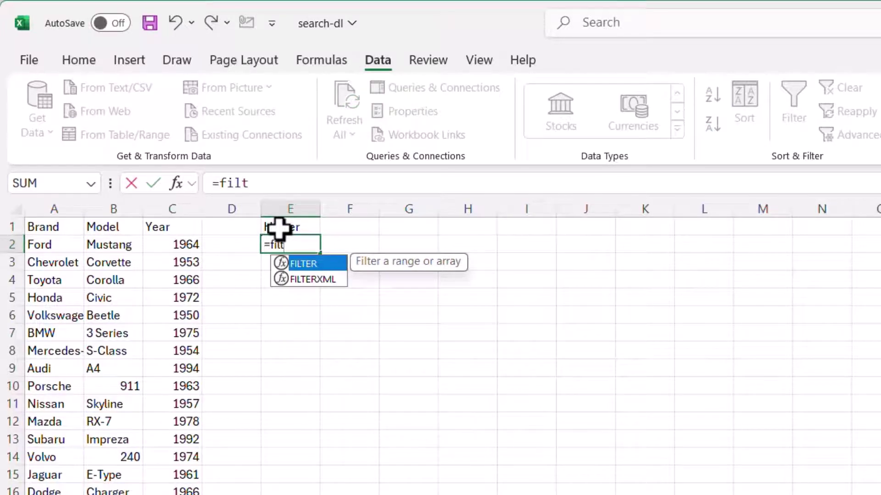
Enter =FILTER(A2:A51,ISNUMBER(SEARCH(G2,A2:A51)),"None") in E2
key(Tab)
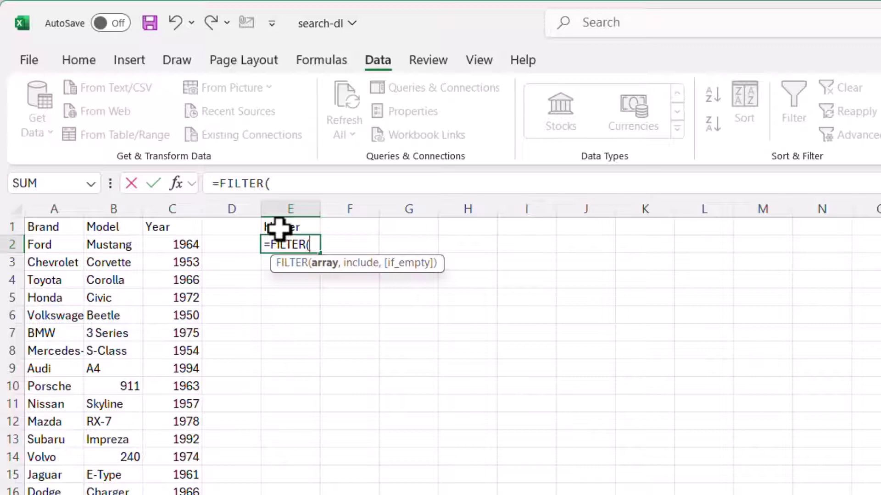
click(62, 245)
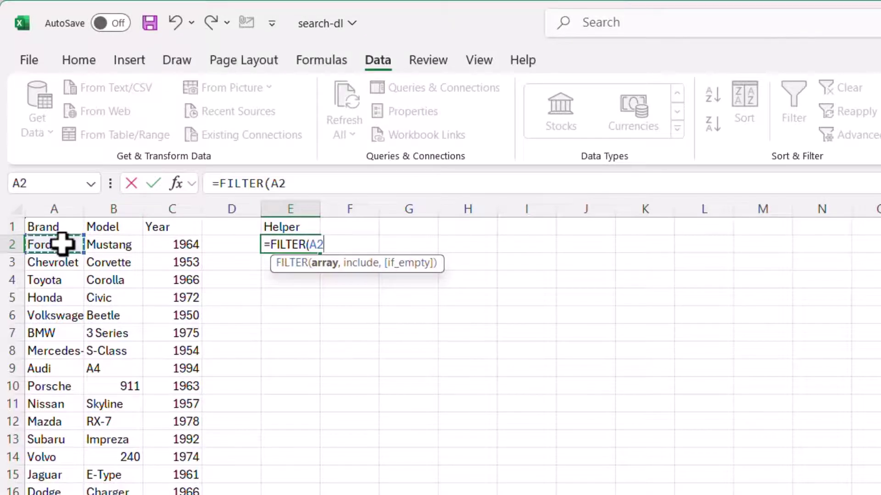
key(ctrl+shift+Down)
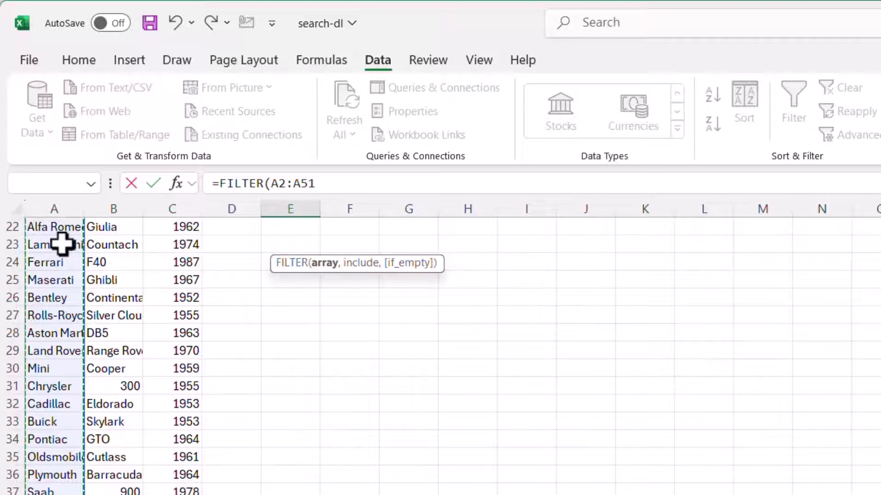
click(344, 183)
text(,)
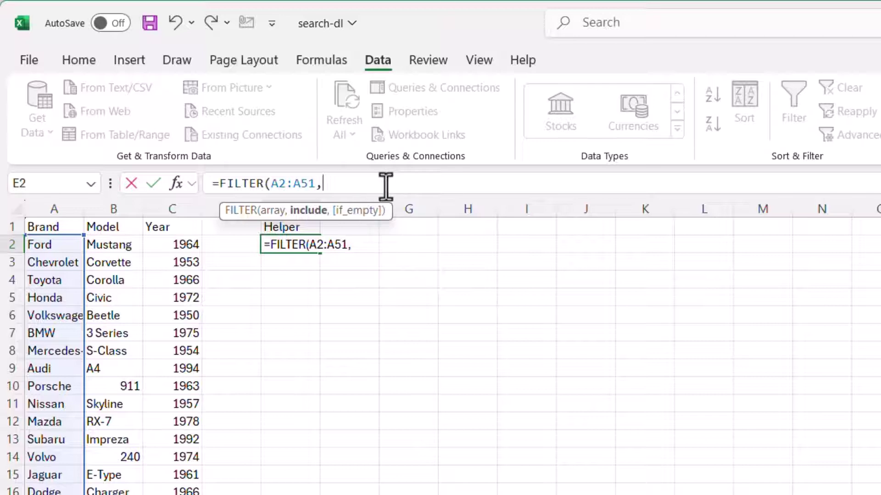
text(isnu)
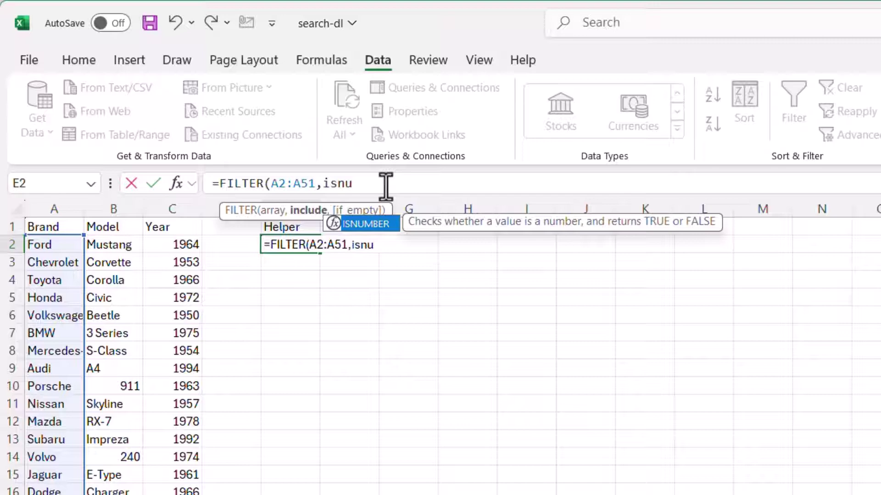
text(m)
key(Tab)
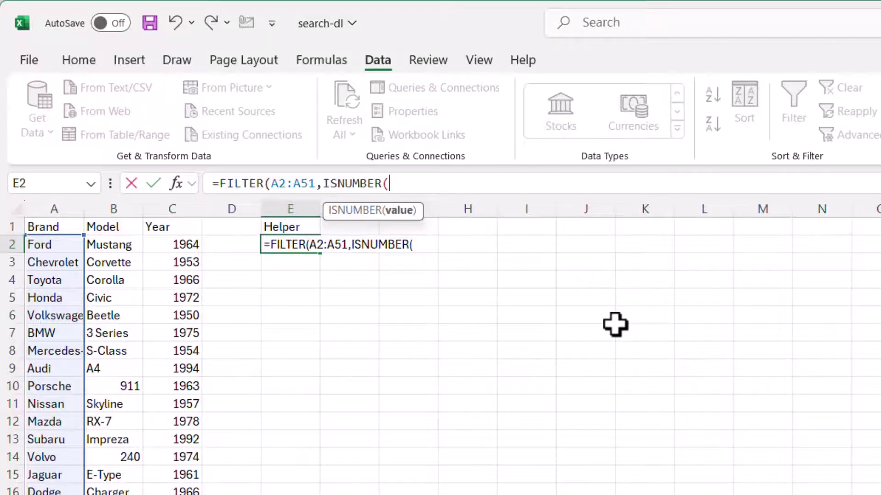
text(ser)
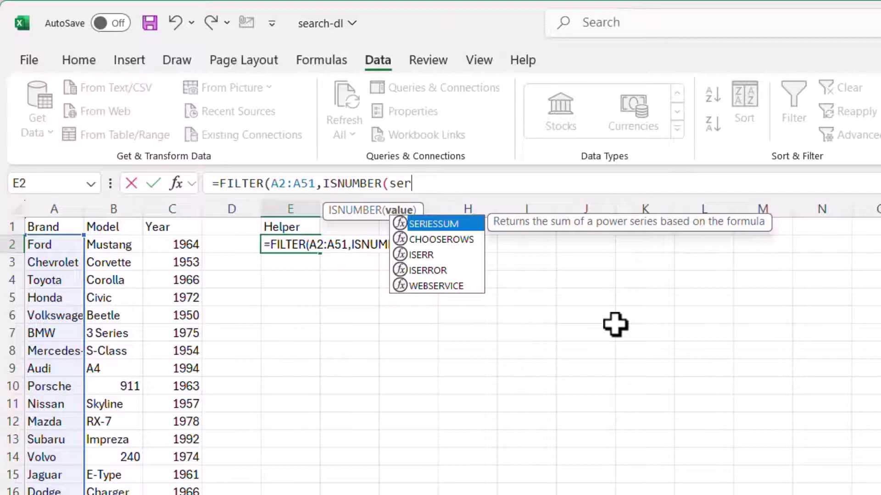
key(BackSpace)
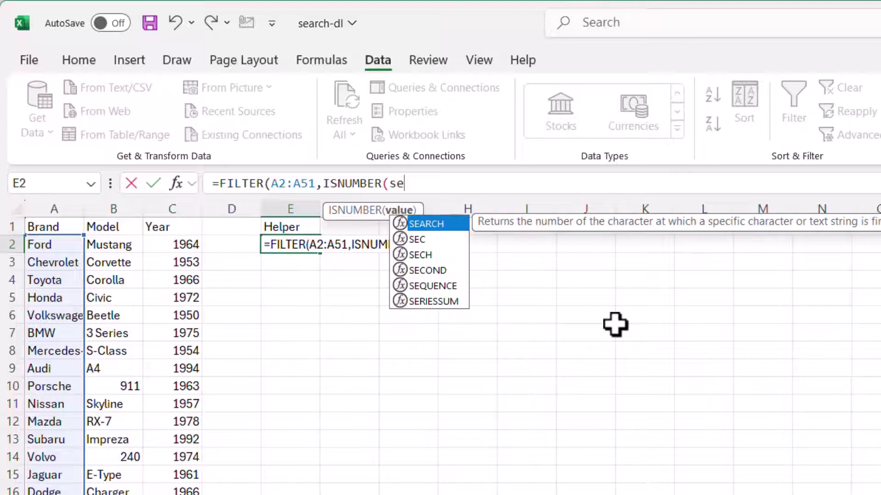
key(Tab)
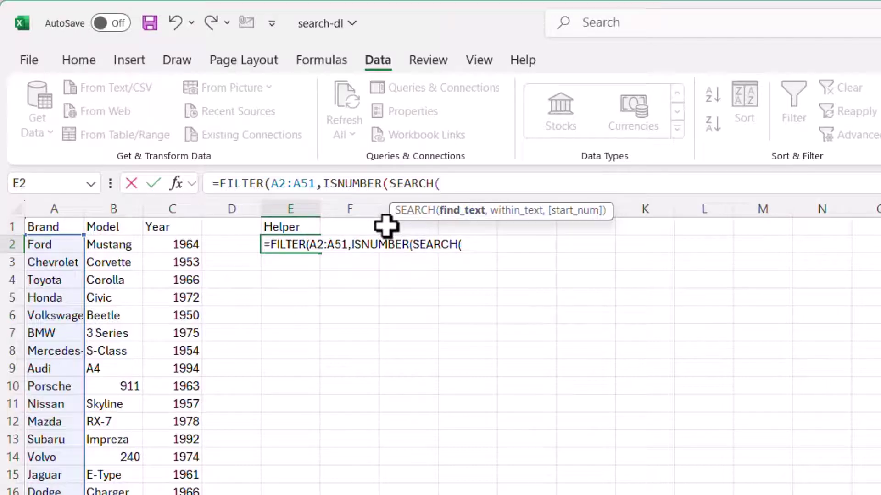
text(g)
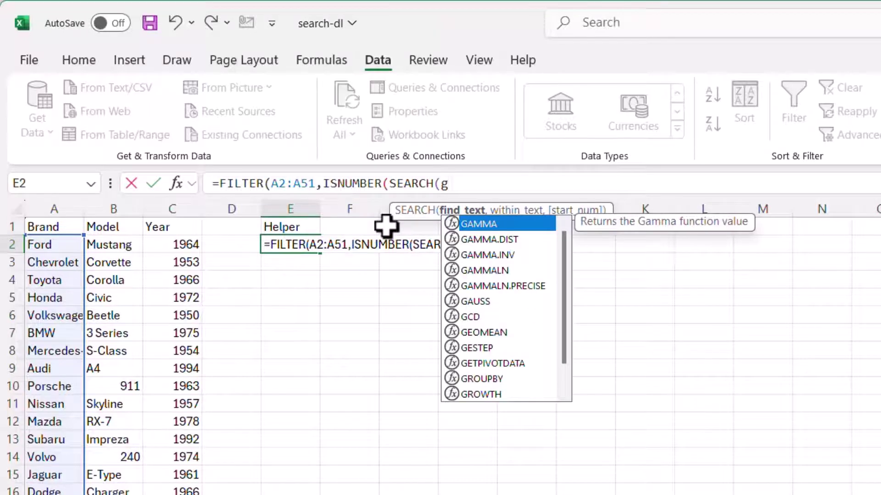
text(2)
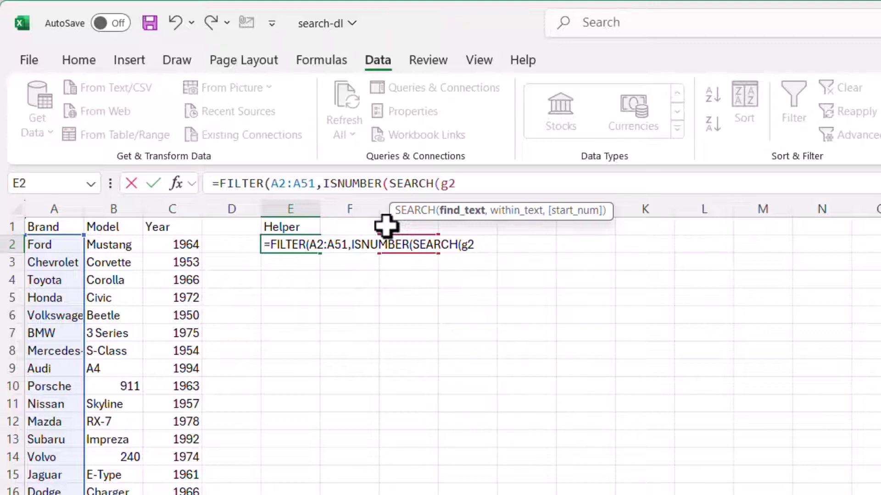
text(,)
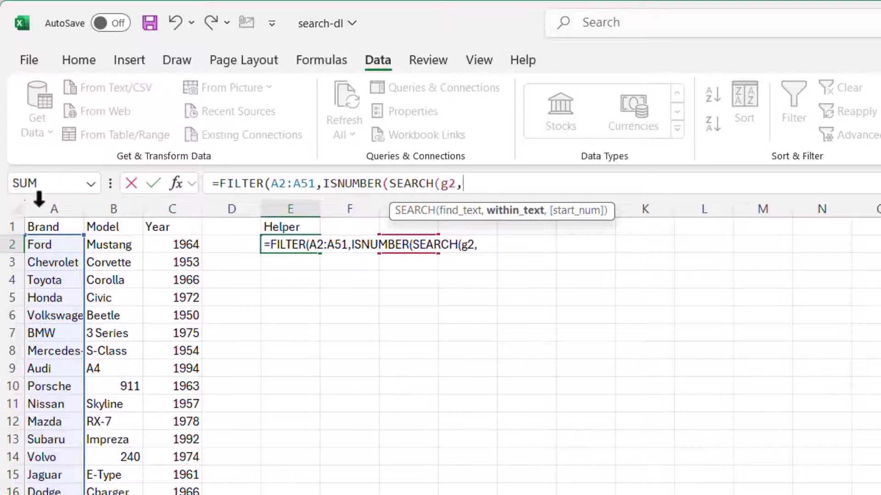
click(61, 244)
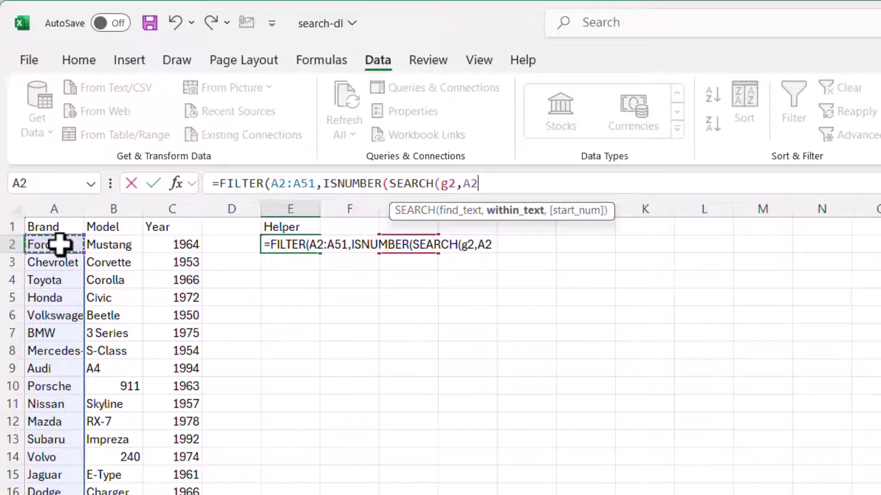
key(ctrl+shift+Down)
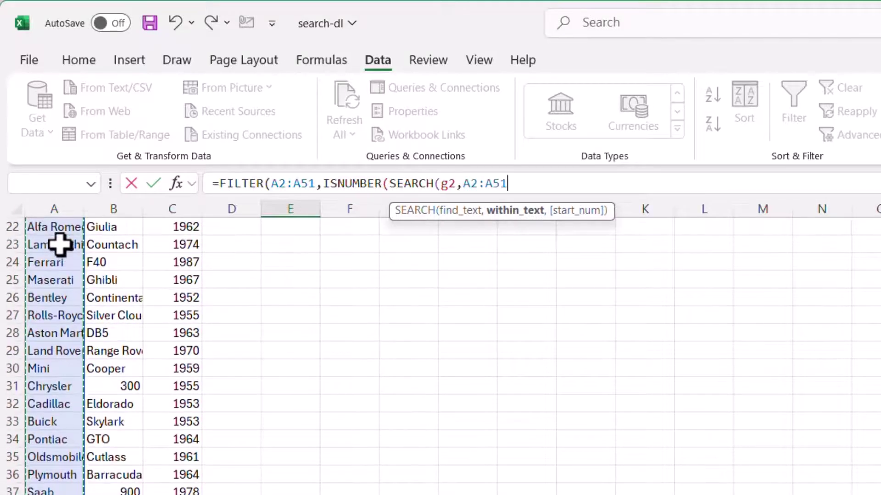
text())
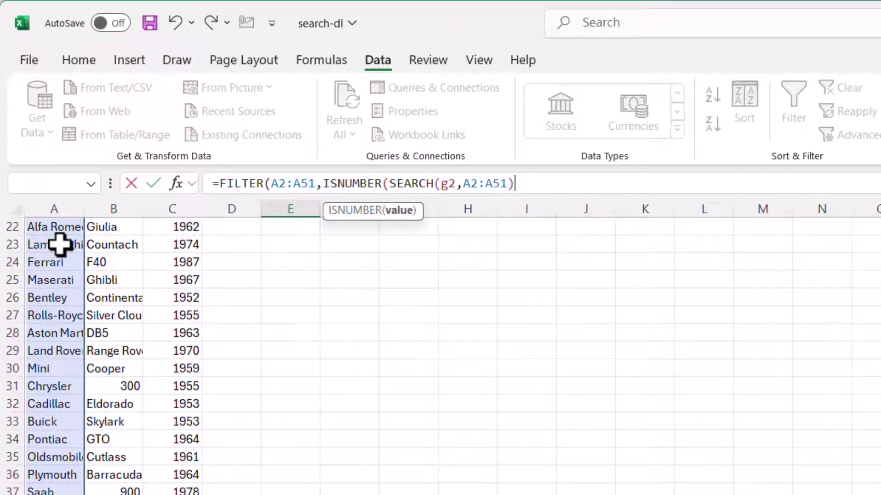
text(),)
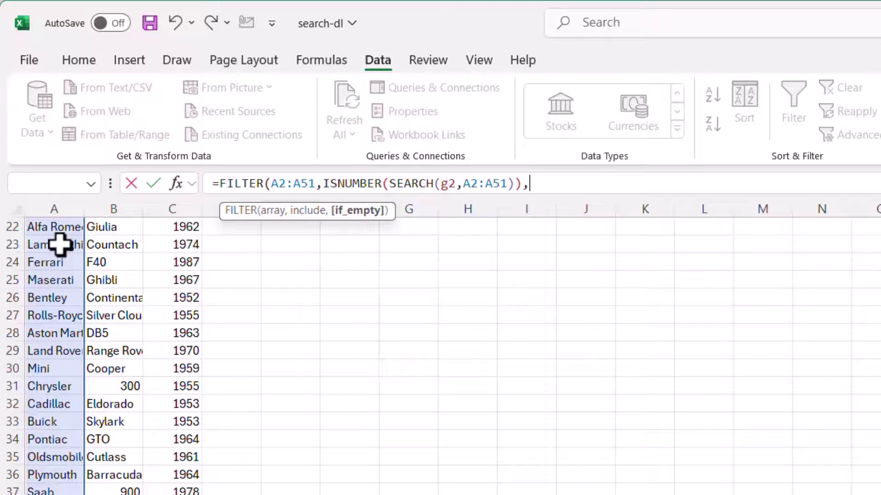
text(Non)
key(BackSpace)
key(BackSpace)
text())
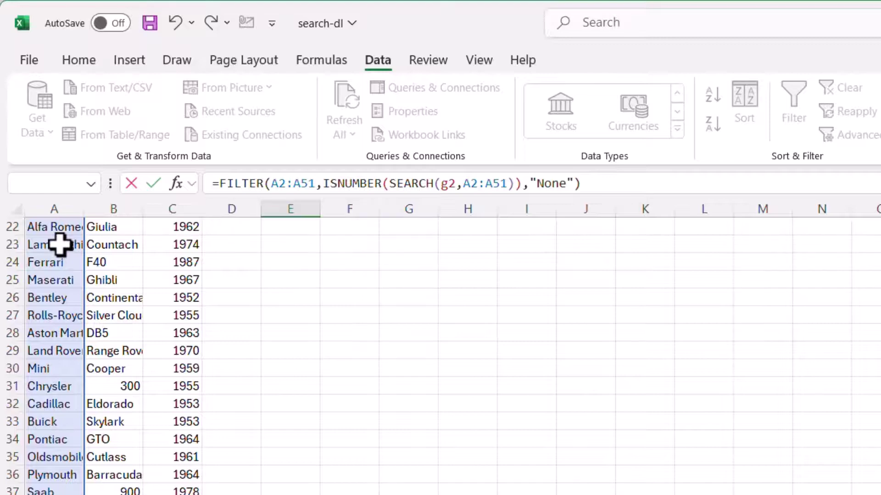
key(ctrl+Return)
scroll(343, 446, up, 1)
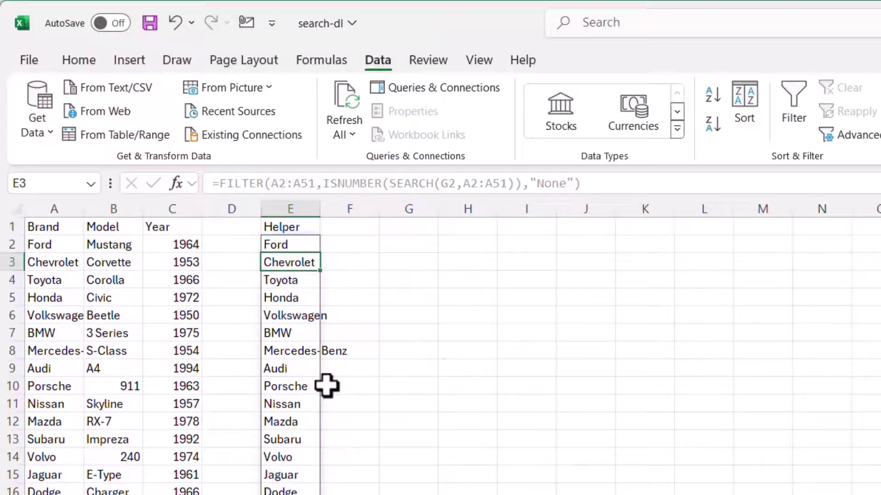
Enter the heading 'Brand dropdown' in G1, moving down to G2
click(296, 241)
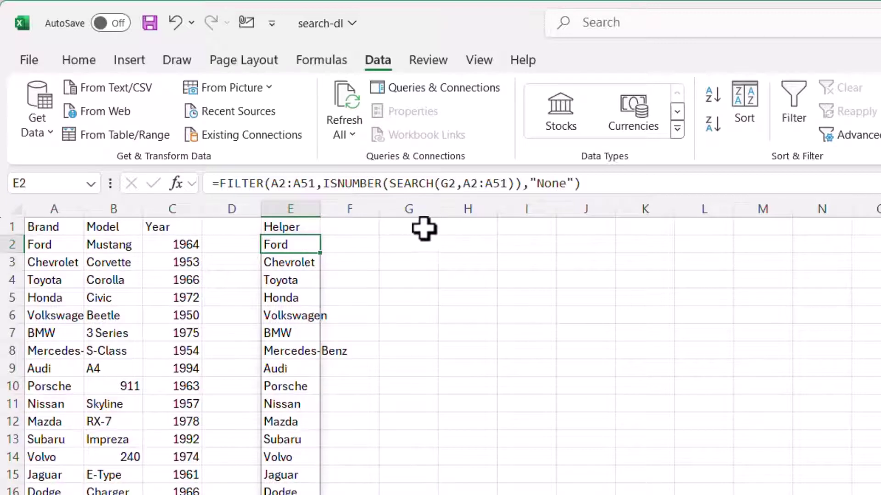
click(412, 240)
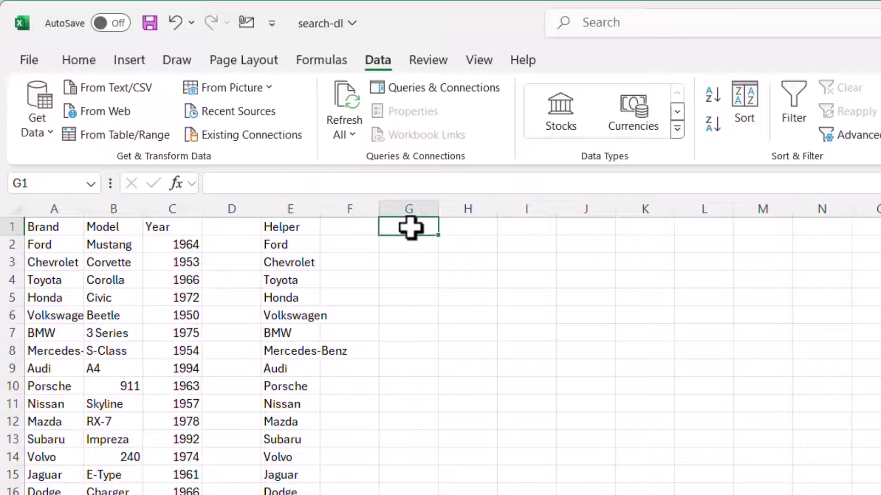
text(Brand)
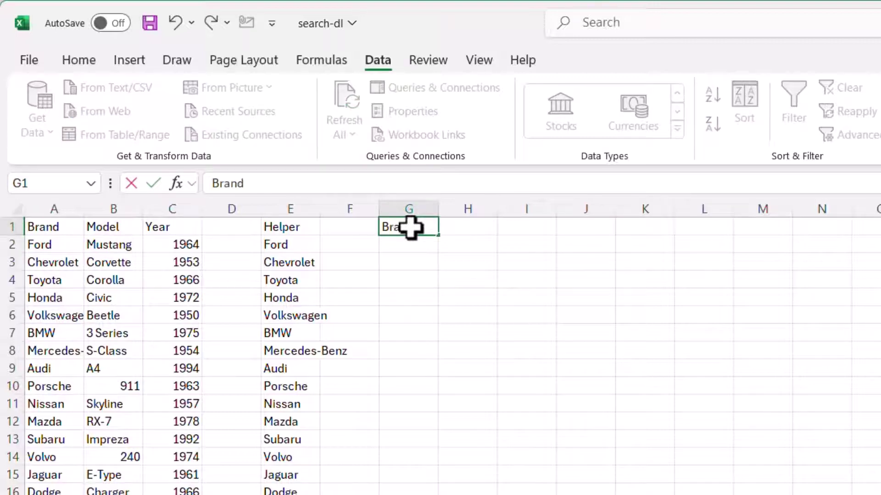
text( dropdown)
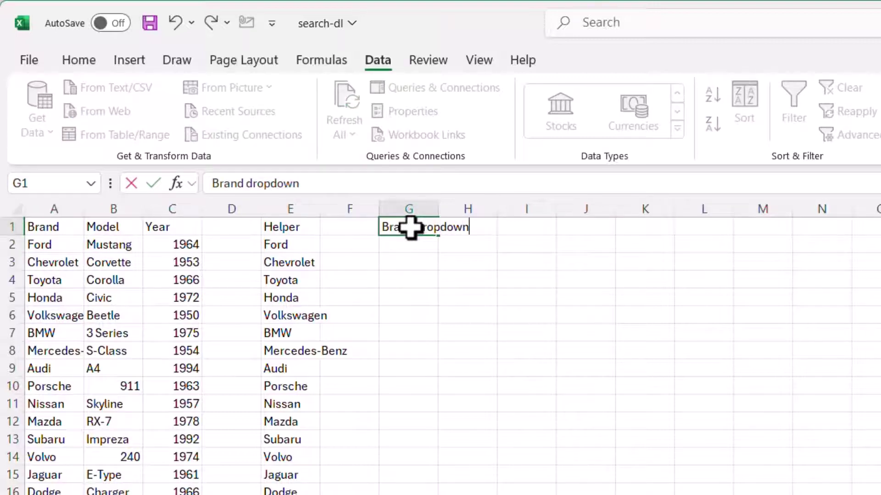
key(Return)
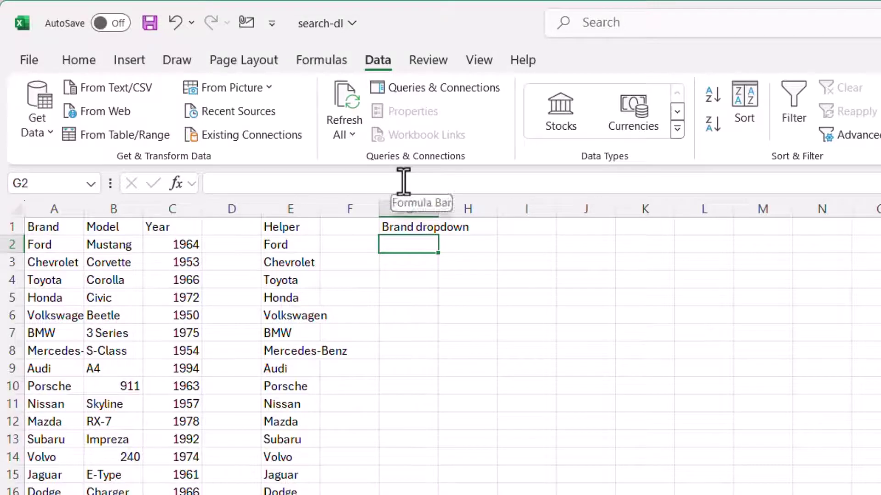
Give G2 list validation with the spilled source =$E$2#
key(alt+a)
key(v)
key(v)
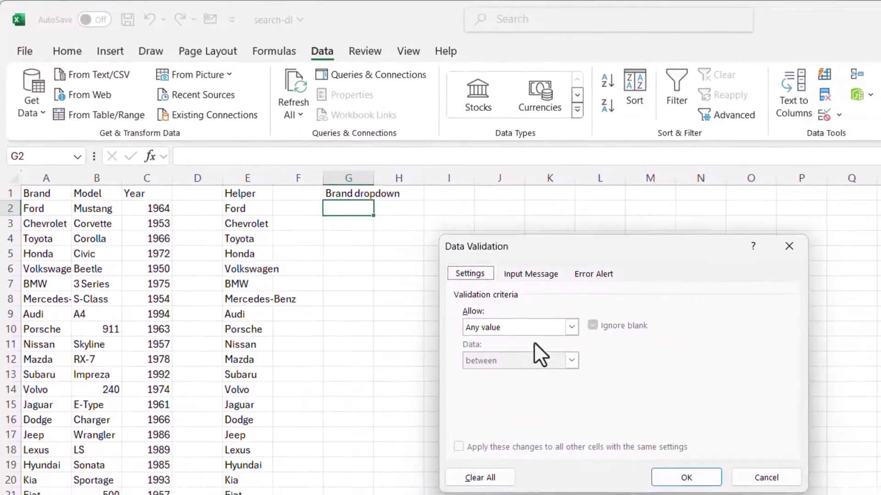
click(547, 317)
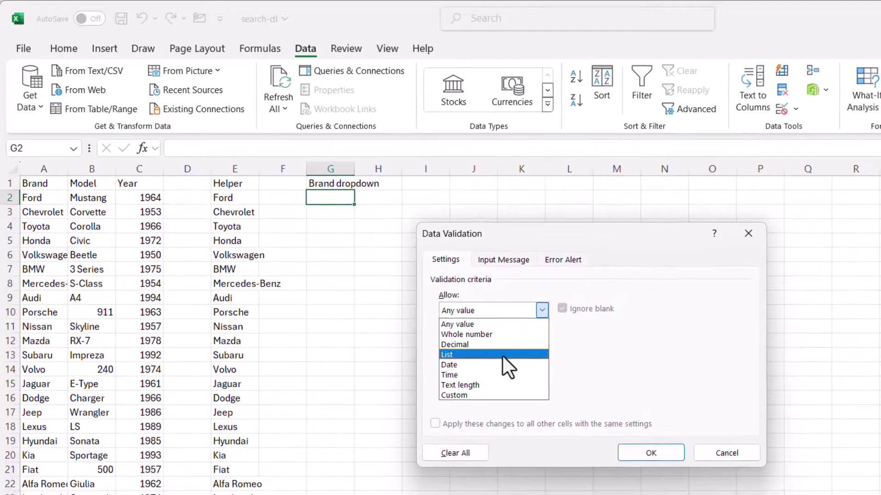
click(503, 356)
click(468, 370)
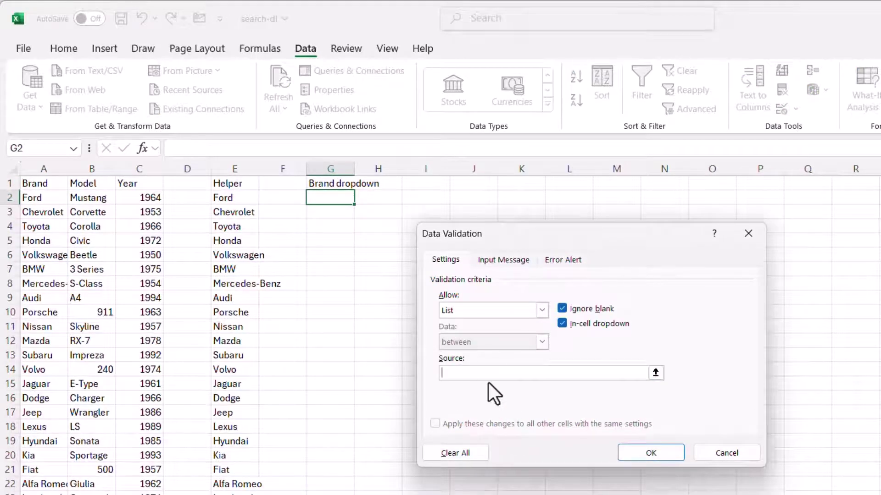
text(=)
click(233, 200)
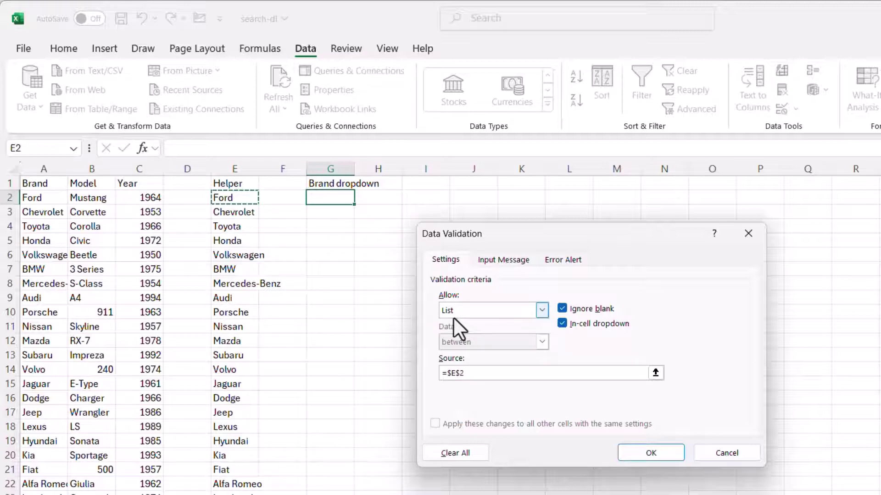
text(#)
click(650, 454)
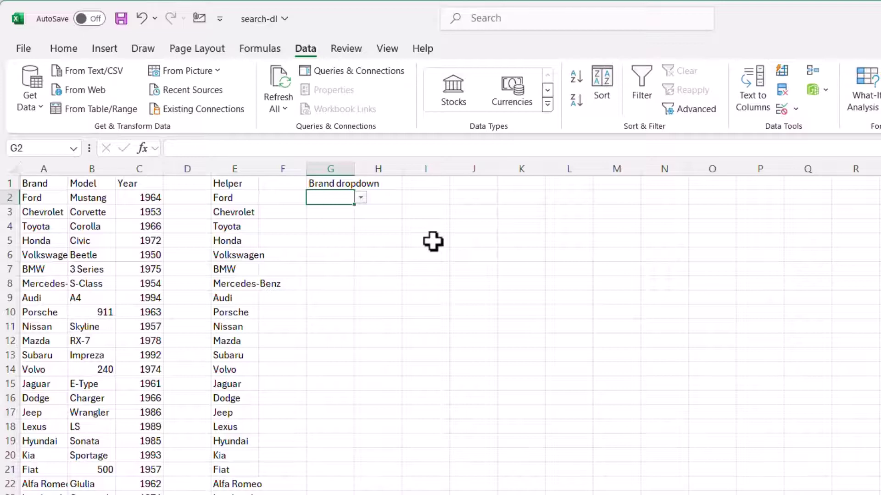
click(360, 198)
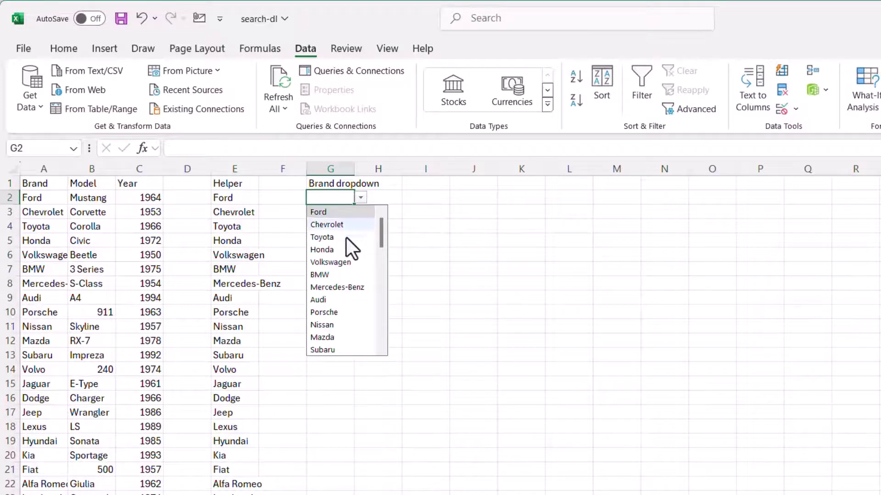
click(339, 198)
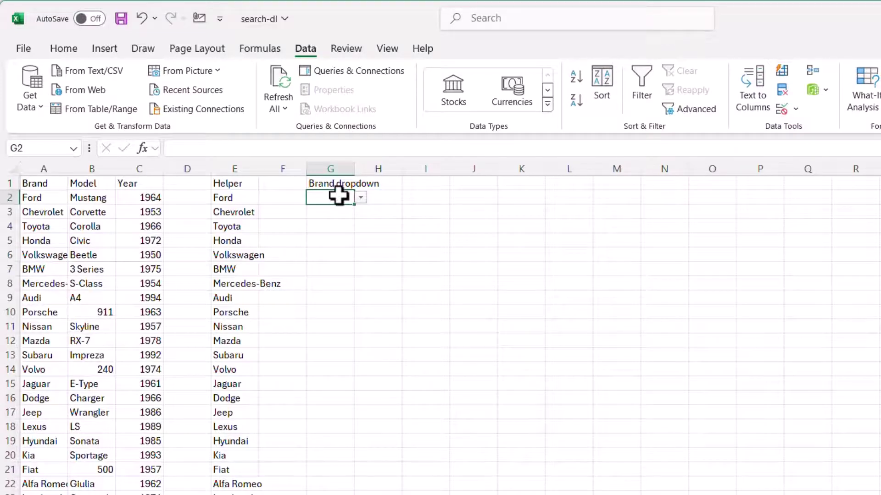
text(F)
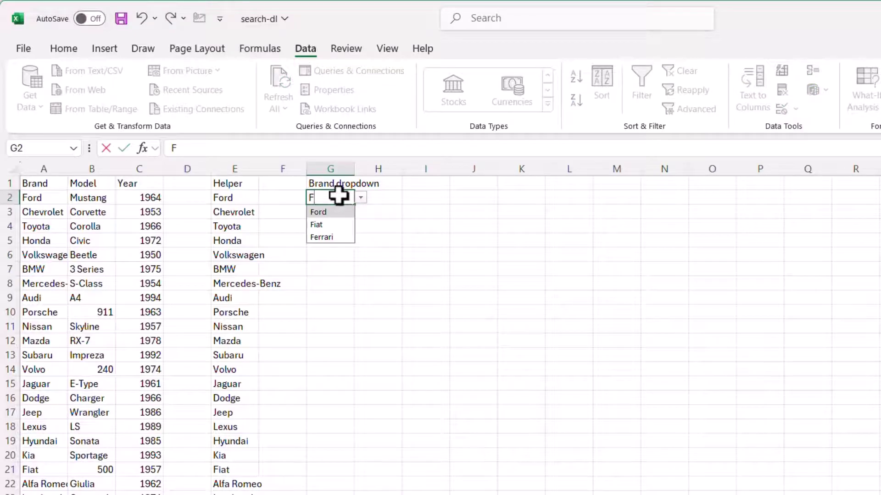
key(BackSpace)
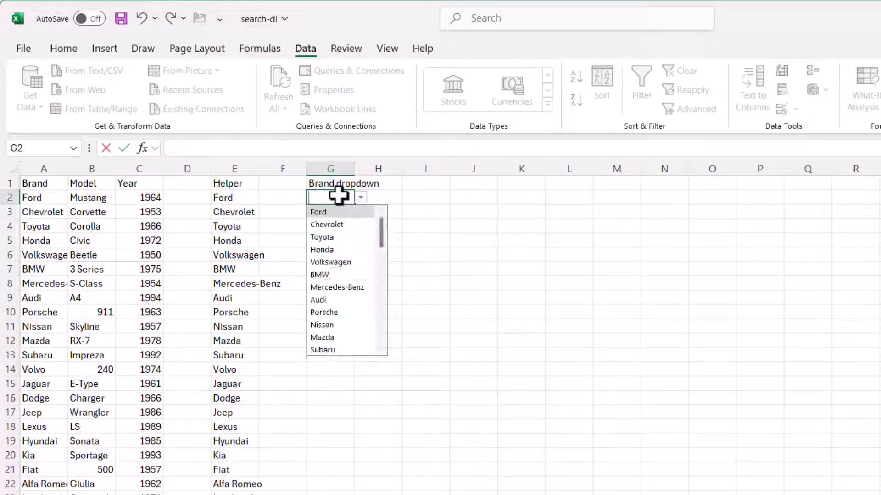
text(ia)
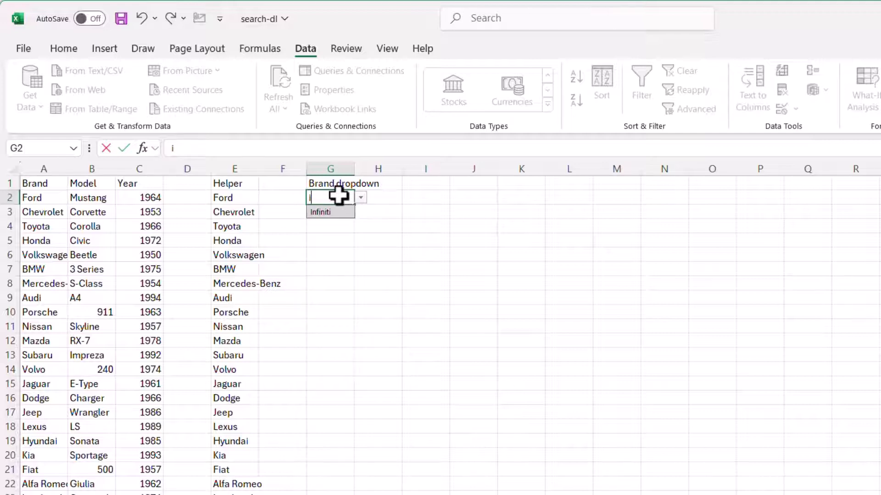
key(Return)
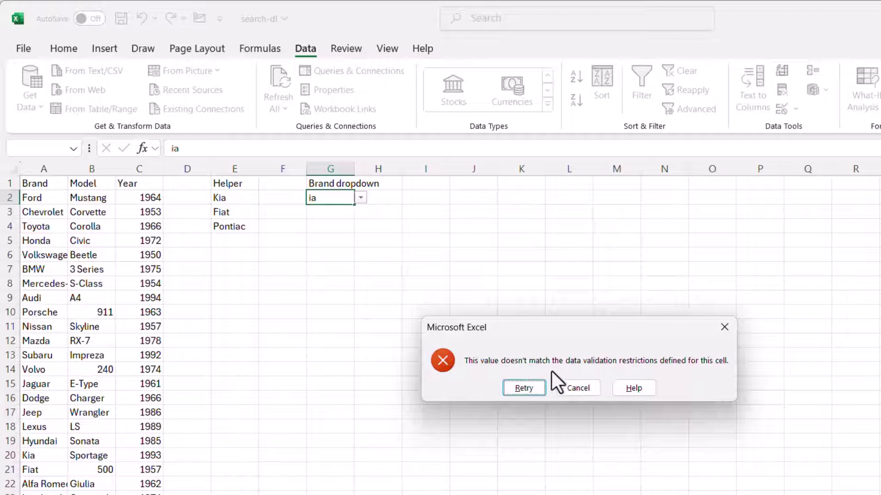
click(572, 389)
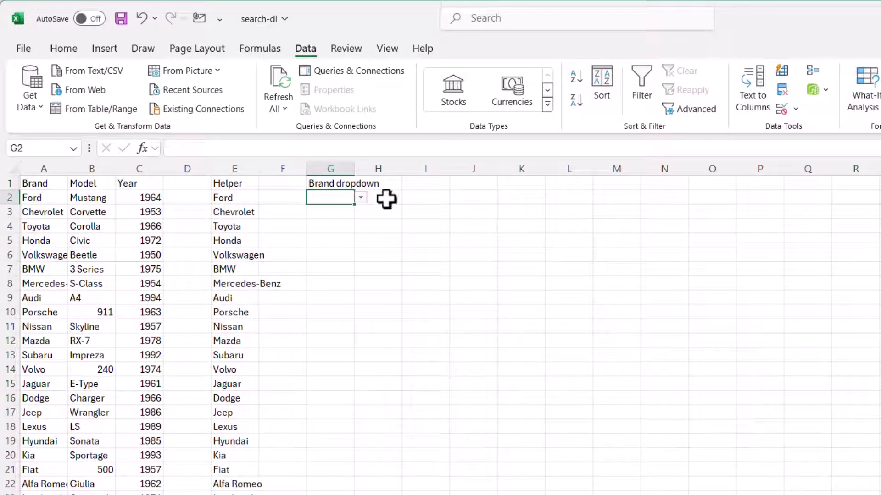
Untick 'Show error alert after invalid data is entered' in G2's validation settings
click(796, 111)
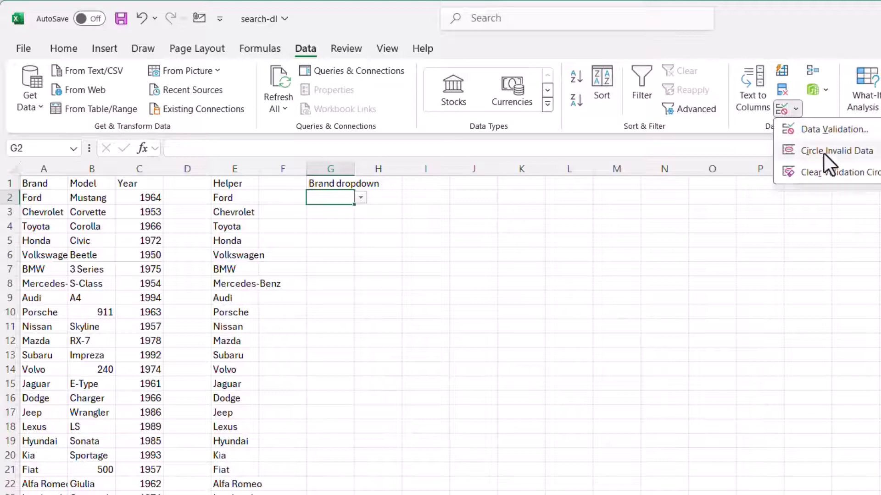
click(819, 132)
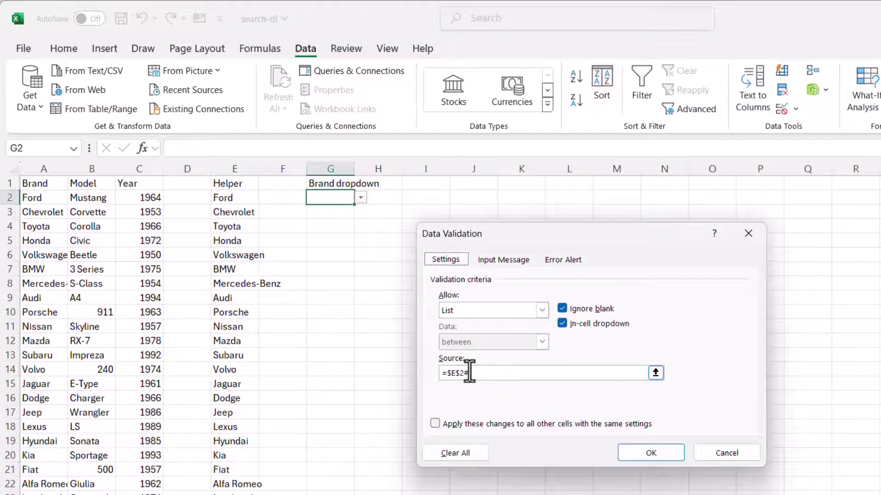
click(566, 261)
click(434, 281)
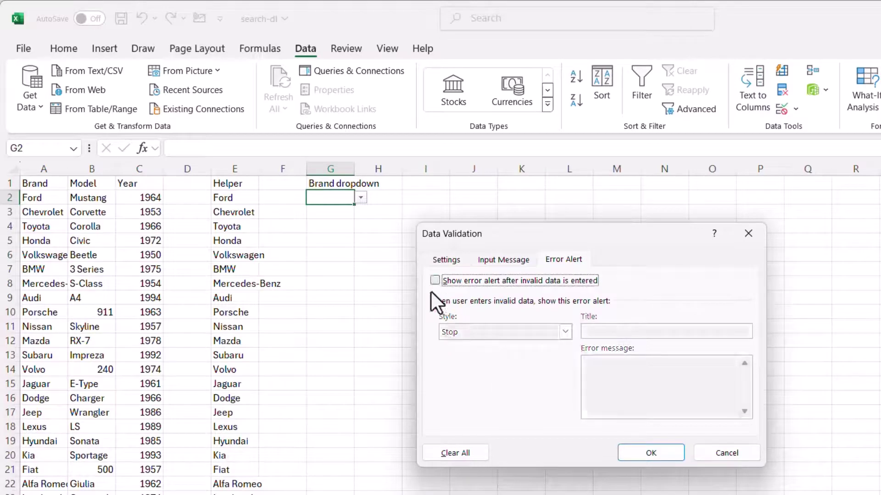
click(652, 447)
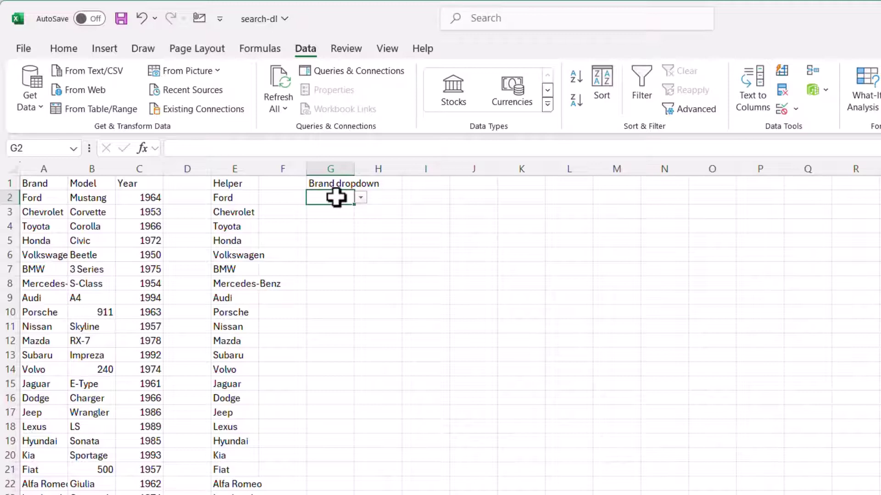
text(a)
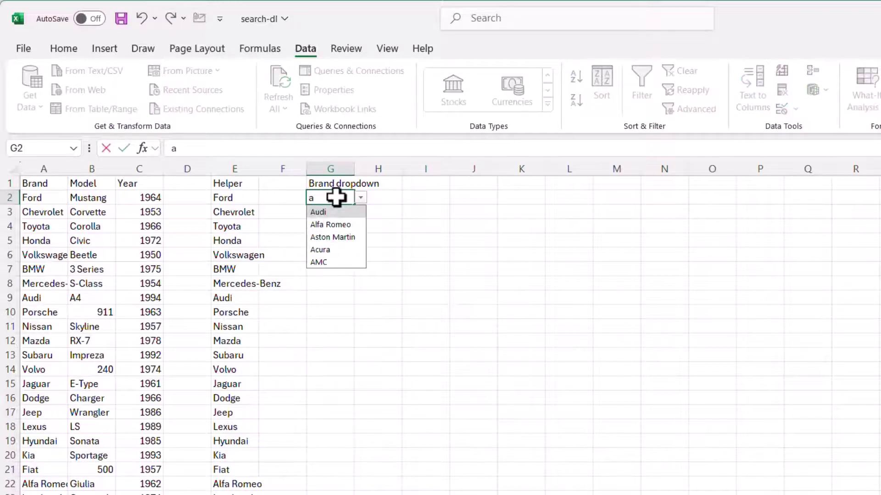
Type 'ia' in G2 and pick Kia from the narrowed brand choices
key(Left)
text(i)
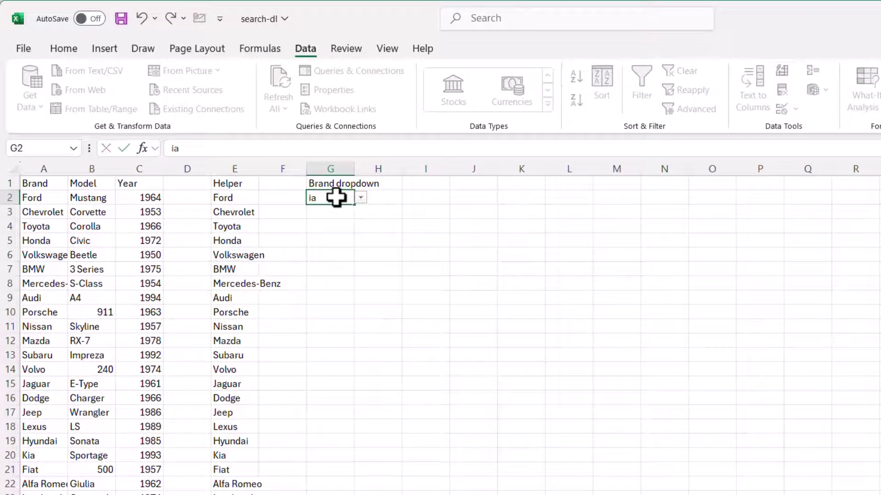
key(Return)
click(336, 197)
click(361, 198)
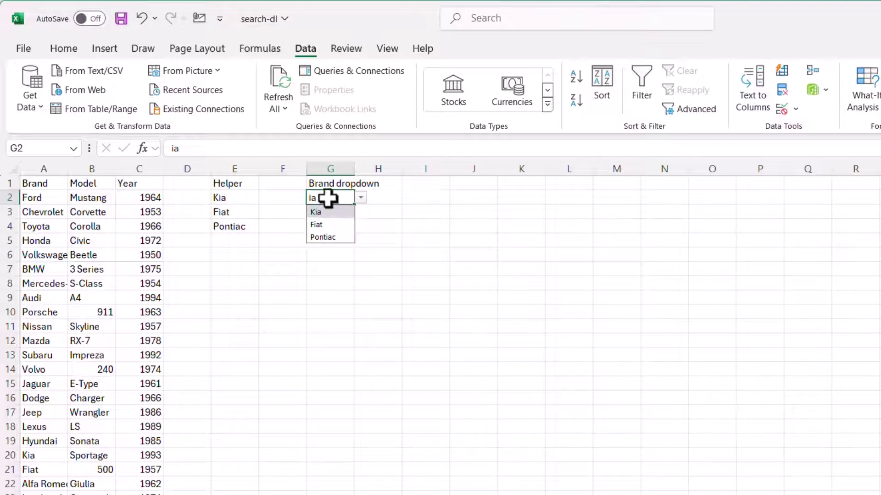
key(Return)
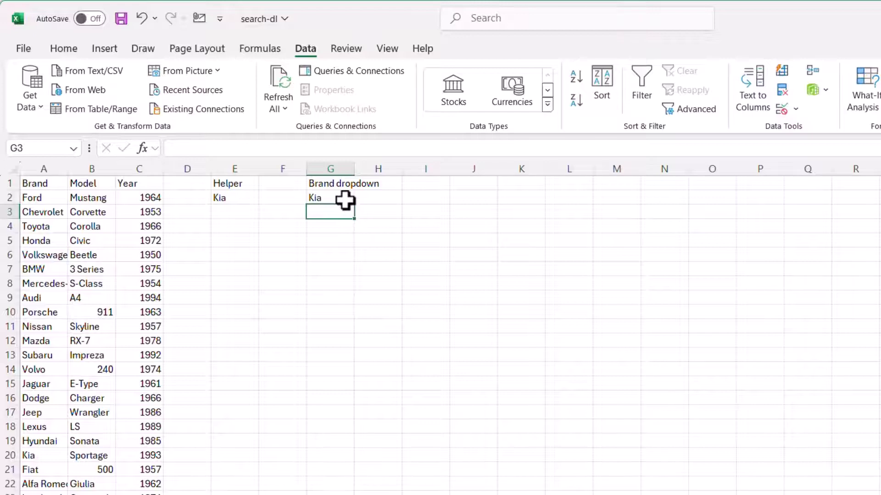
Re-enter 'ia' in G2 and choose Fiat from the matching brands
click(348, 198)
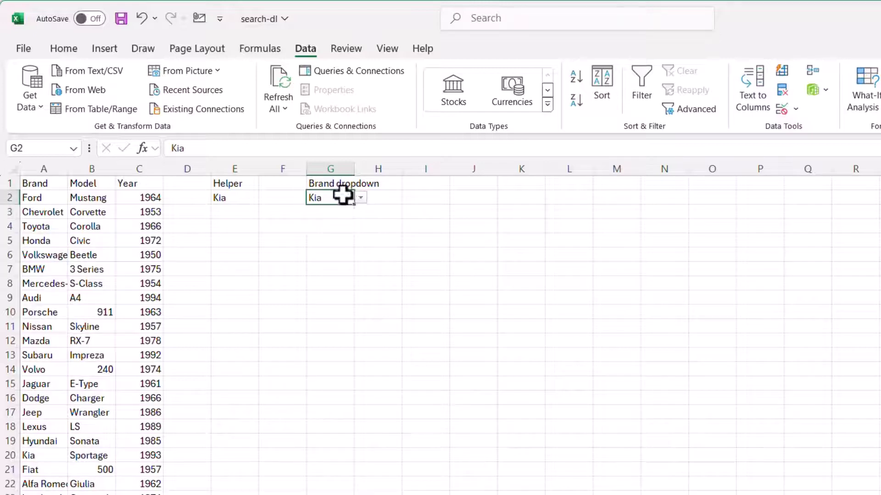
key(BackSpace)
text(ia)
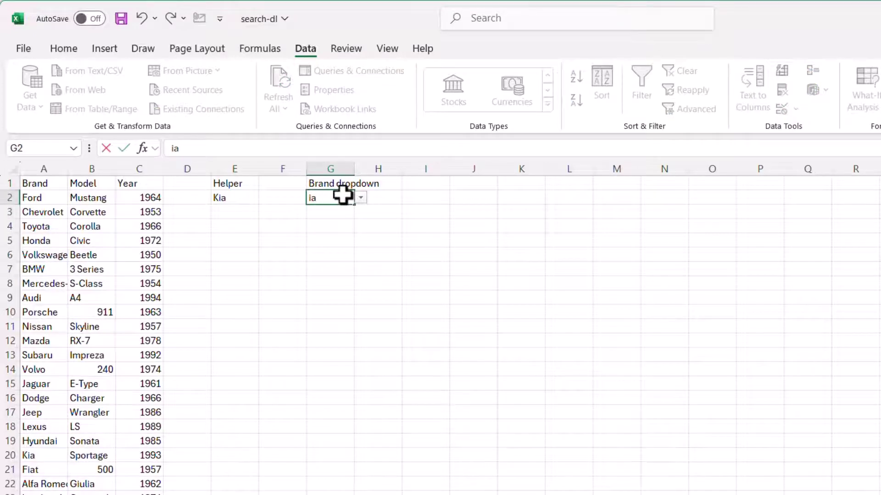
key(Tab)
click(346, 198)
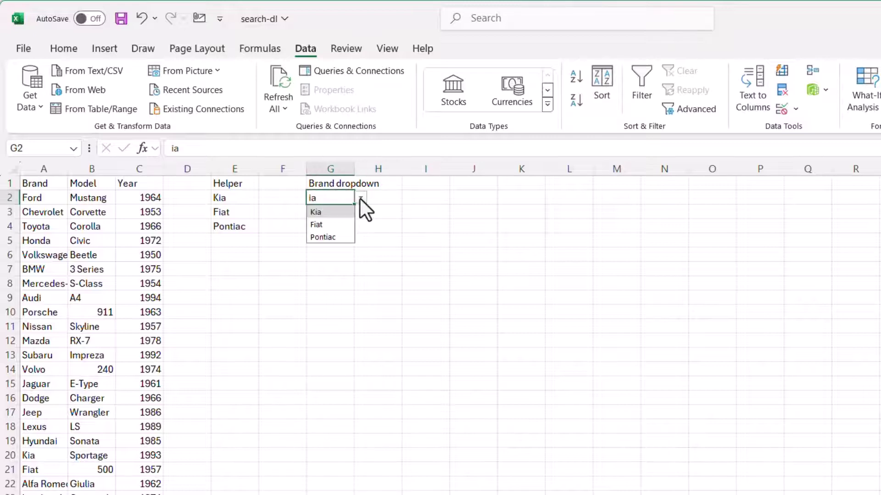
click(340, 226)
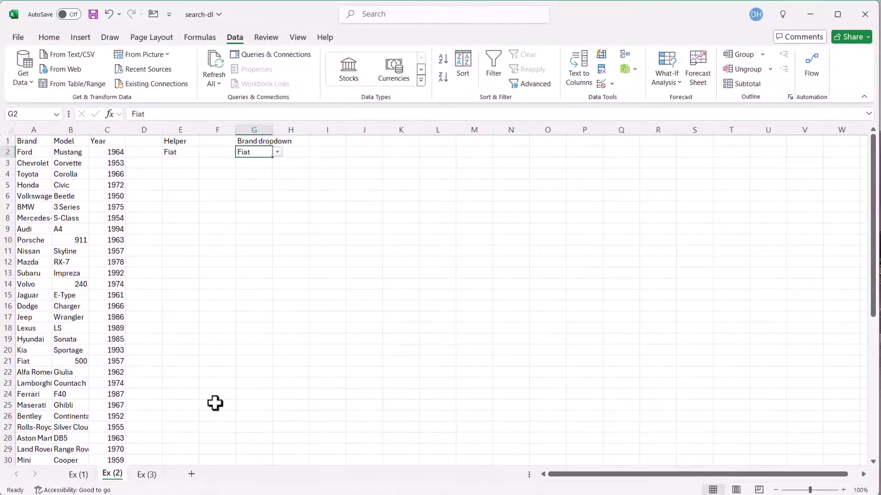
On sheet Ex (3), insert a PivotTable from the car data A1:C51 at cell F2
click(147, 474)
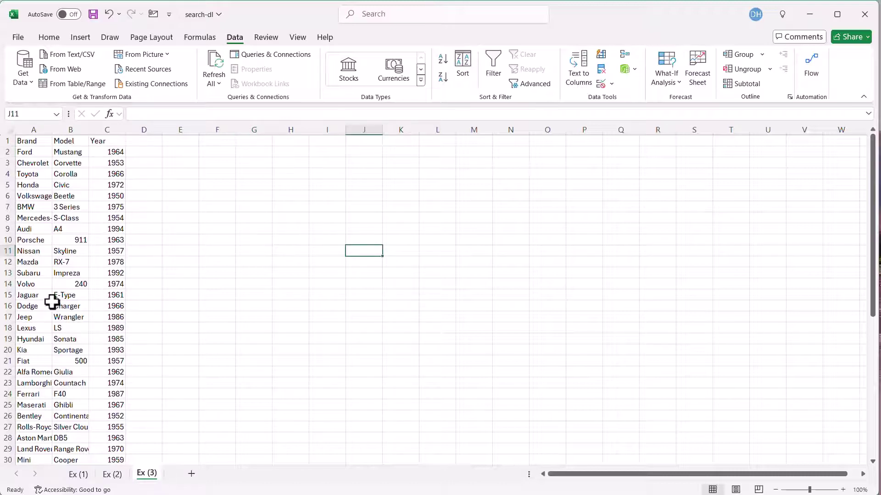
click(38, 294)
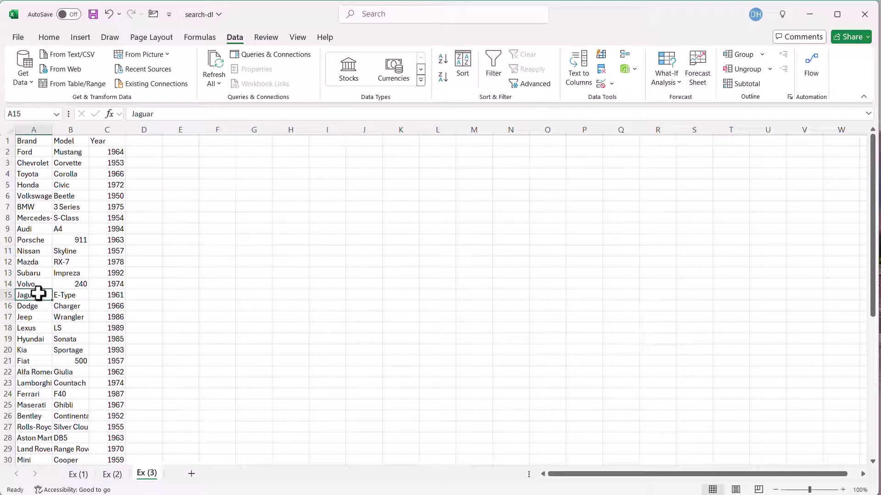
click(80, 37)
click(30, 86)
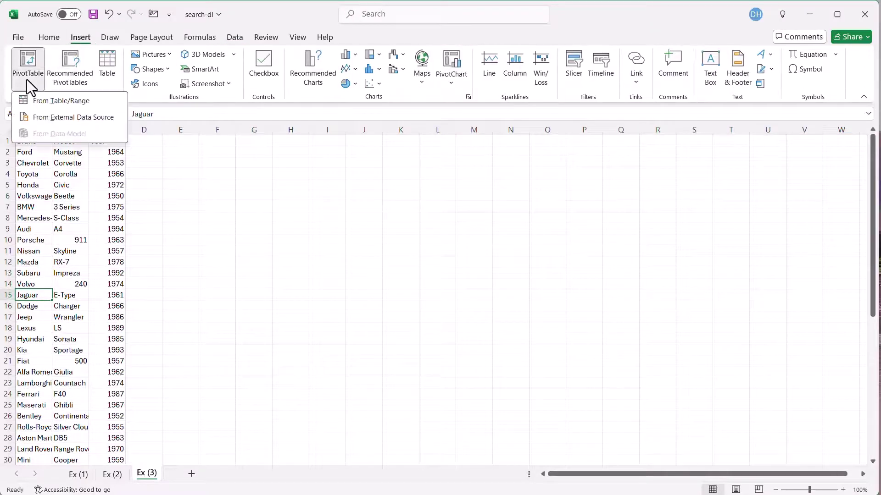
click(43, 100)
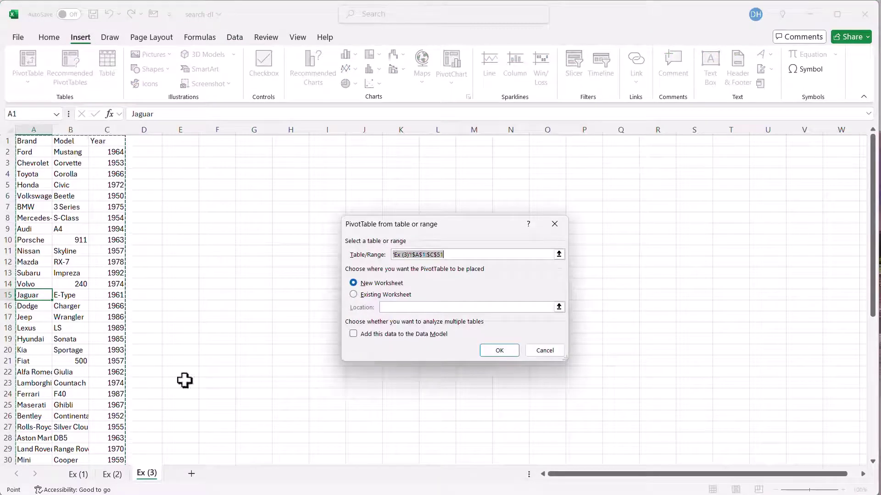
click(354, 294)
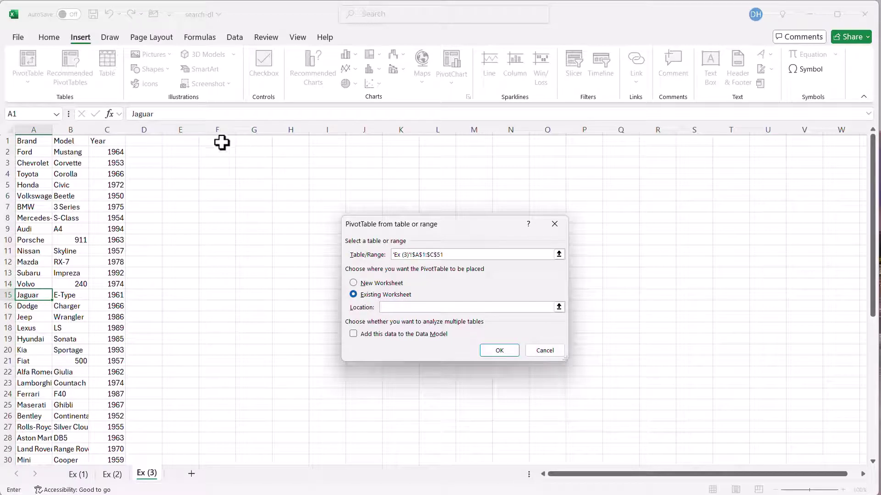
click(211, 153)
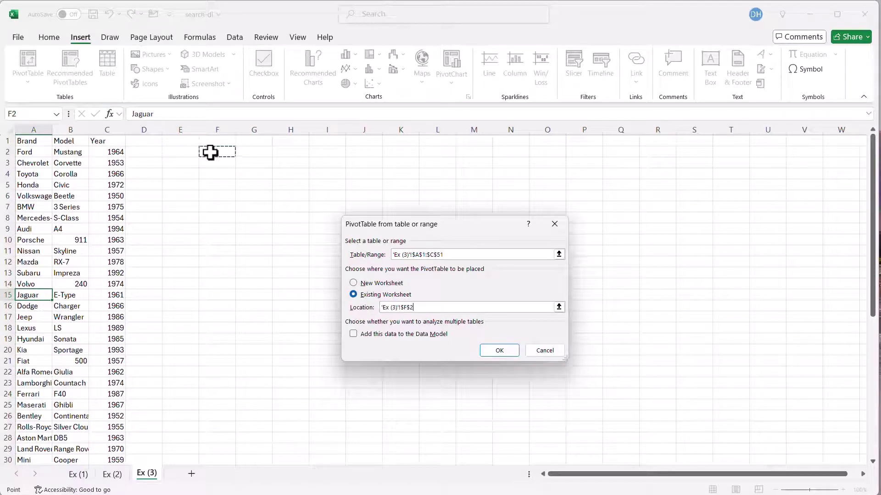
click(499, 353)
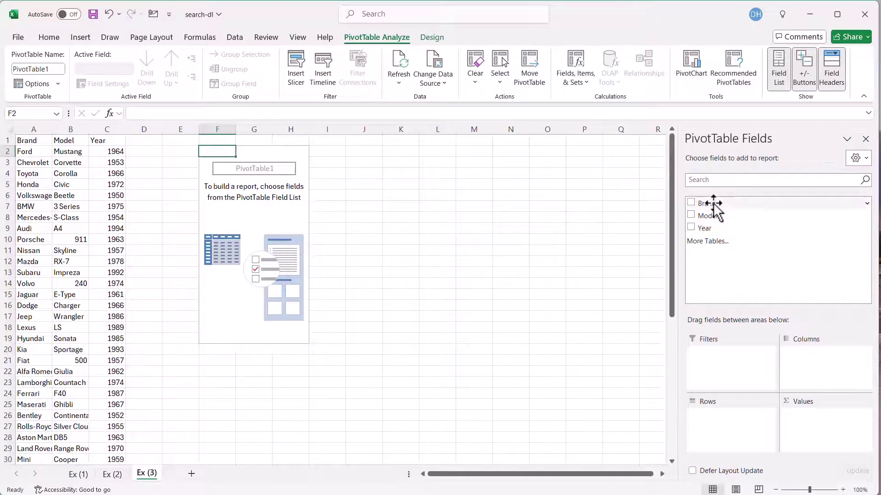
Add Brand as the pivot's report filter, filter it to Ford, and widen column F
drag(708, 204, 731, 388)
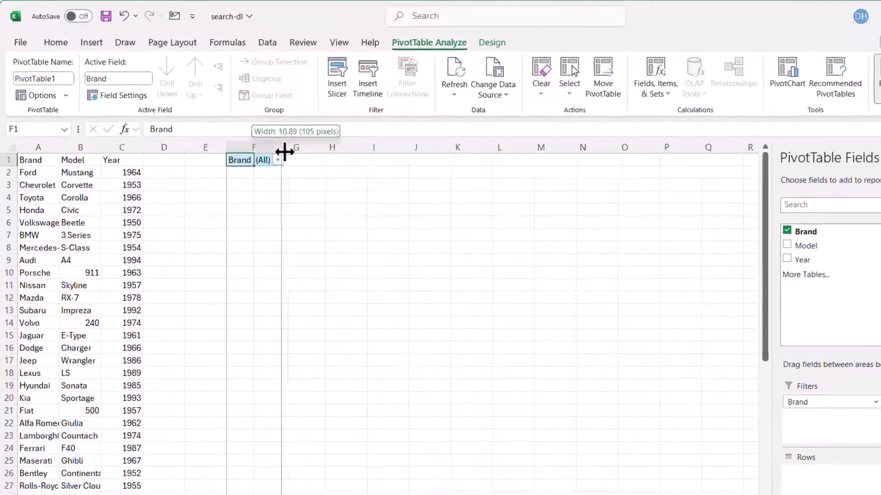
drag(225, 131, 261, 132)
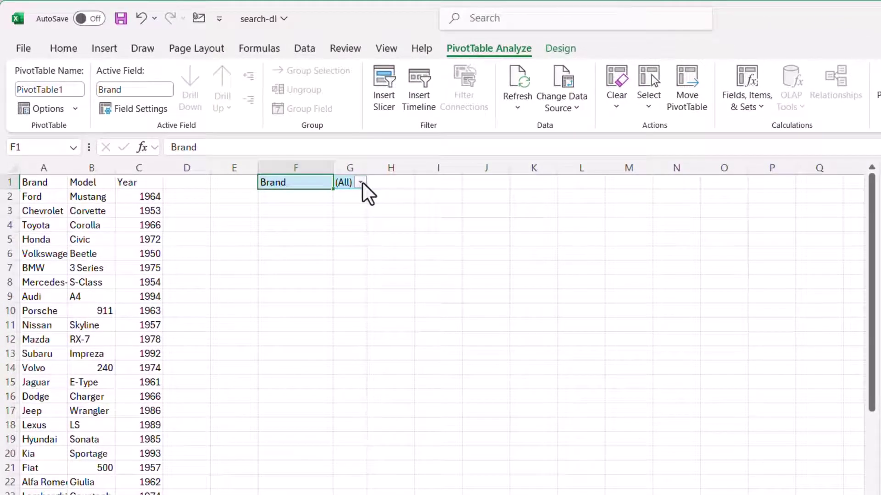
click(361, 183)
click(226, 200)
text(for)
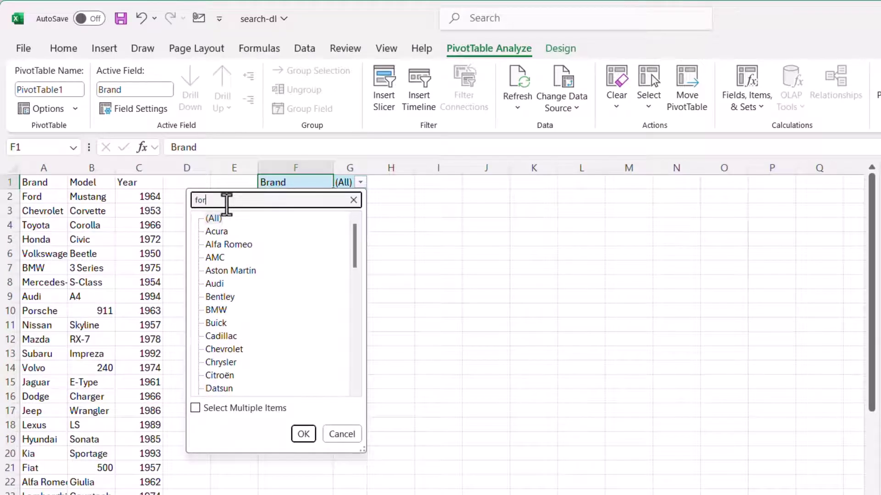
click(214, 219)
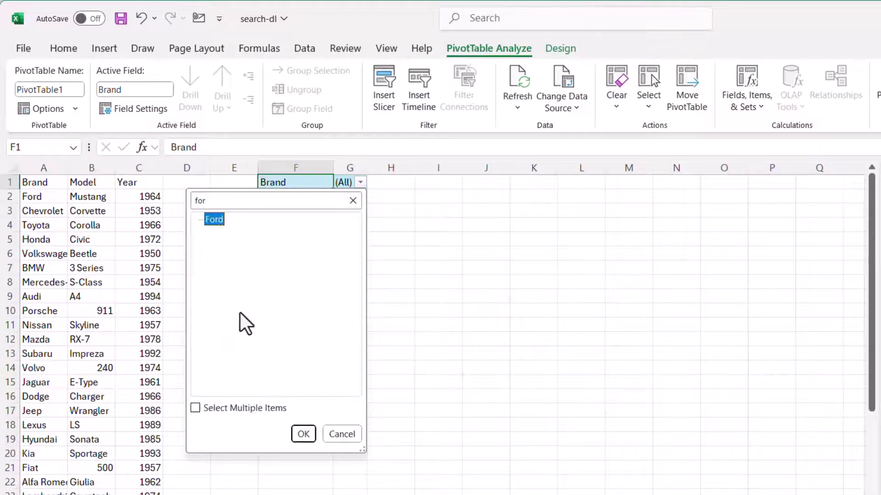
click(303, 434)
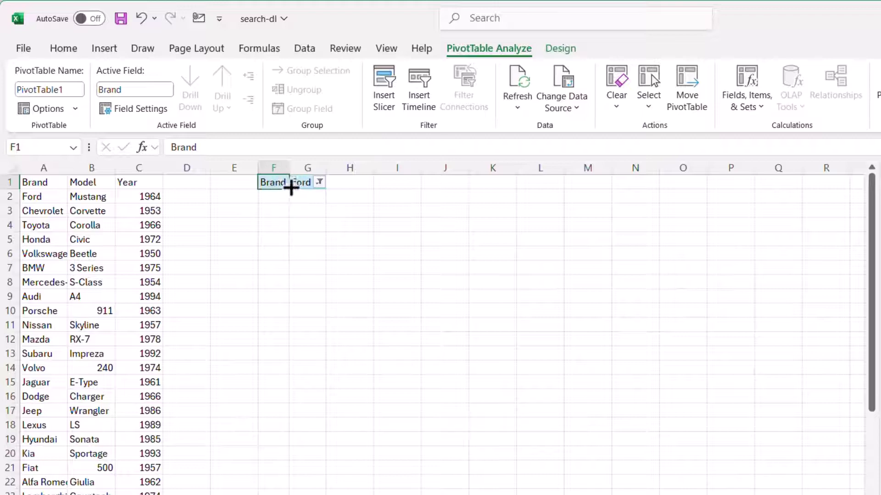
drag(289, 168, 414, 168)
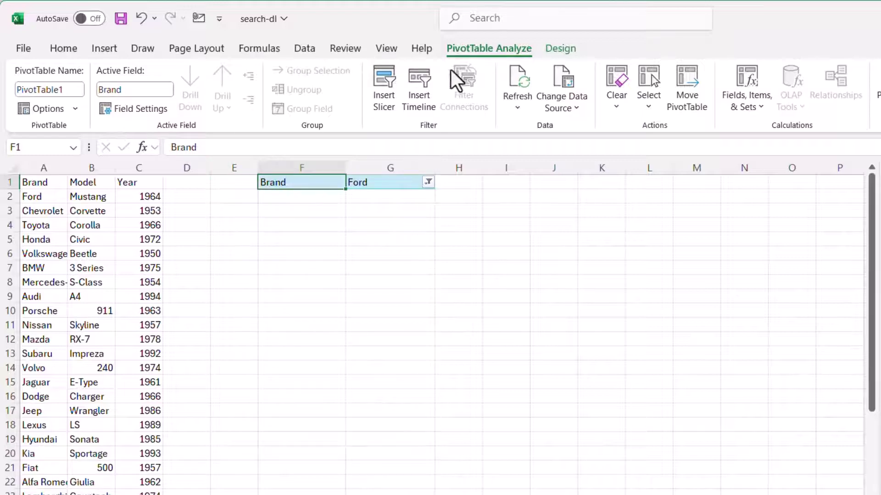
Untick 'Autofit column widths on update' in the PivotTable Options
click(75, 109)
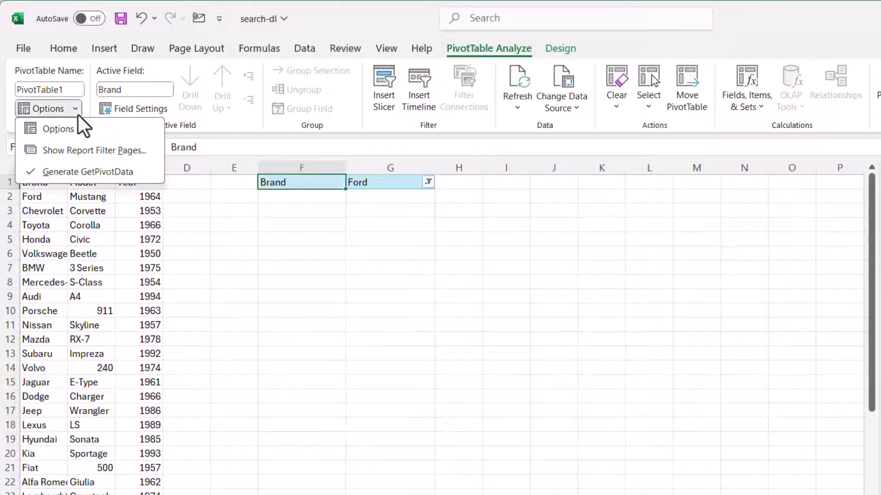
click(69, 127)
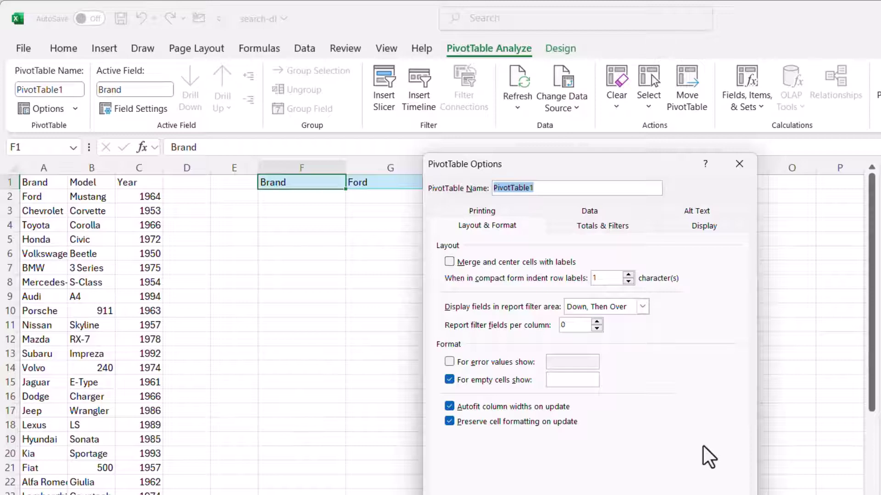
click(455, 407)
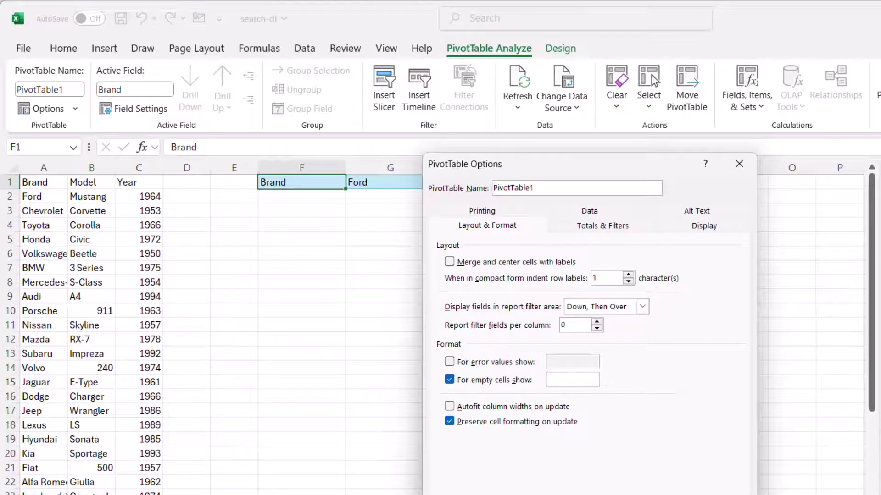
key(Return)
click(428, 181)
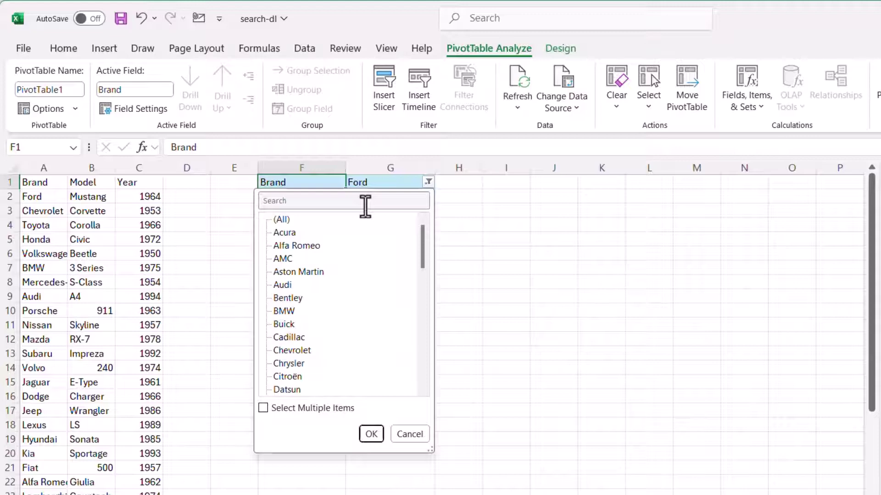
Search the Brand filter for 'ia' and filter the pivot table to Kia
click(364, 205)
text(ia)
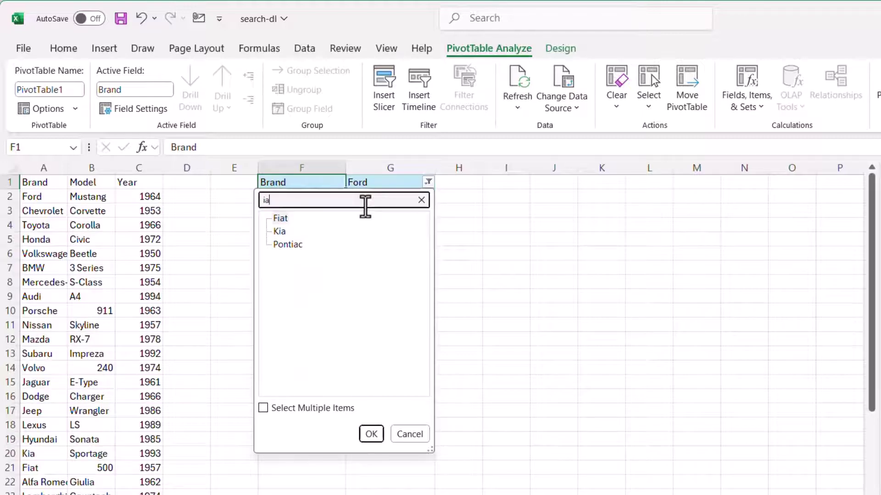
click(279, 231)
key(Return)
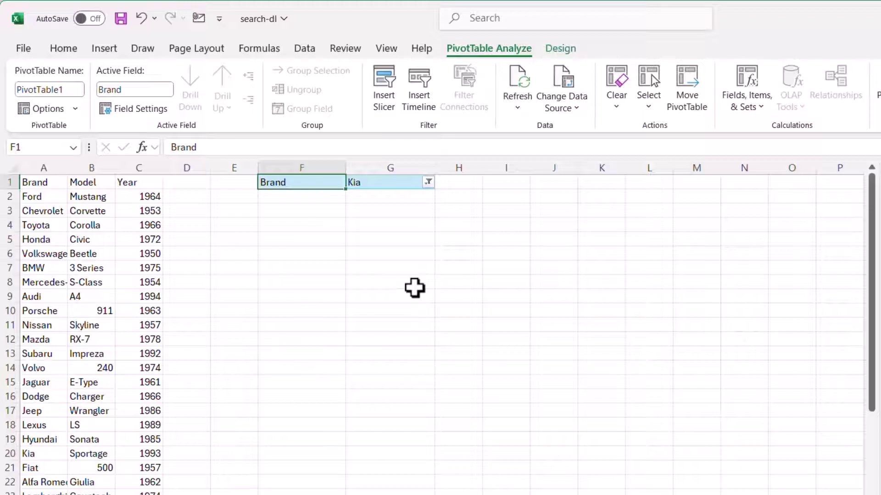